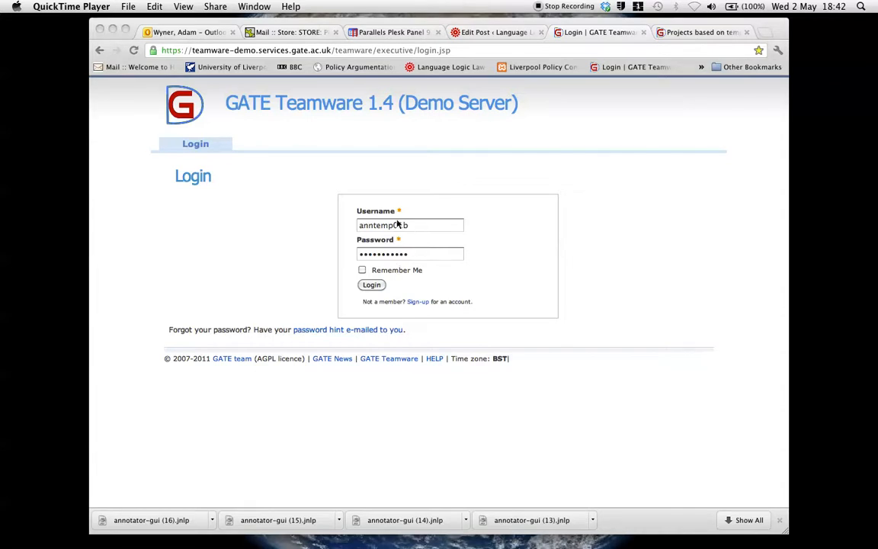
# - Log in to the GATE Teamware demo server with the credentials already filled in
pyautogui.click(373, 286)
pyautogui.click(377, 288)
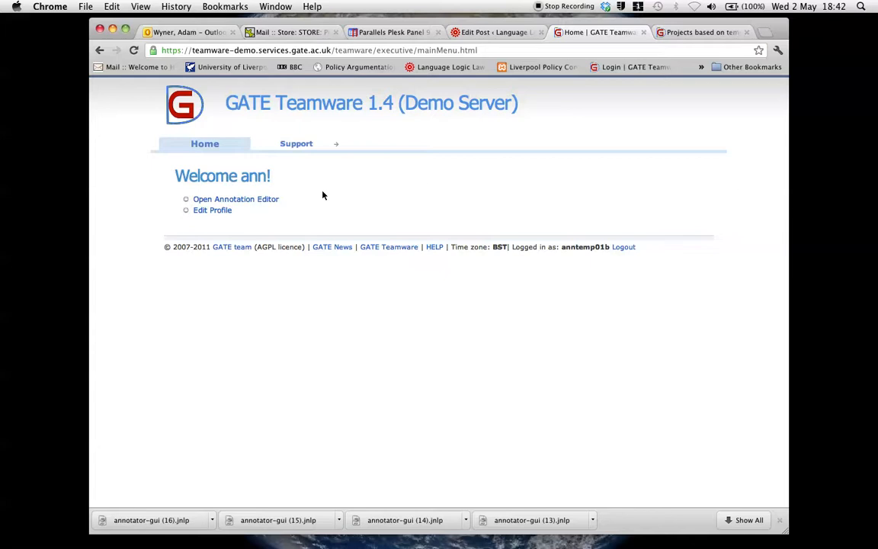
pyautogui.moveTo(295, 146)
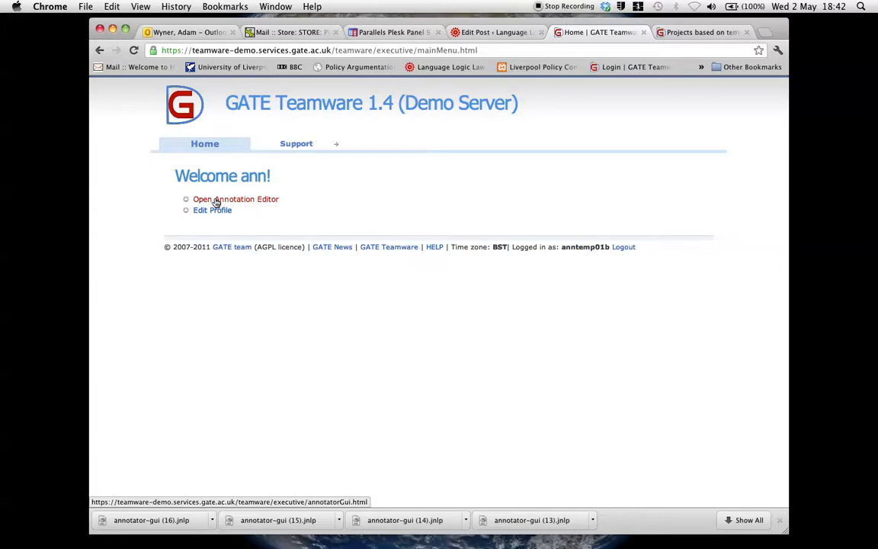
# - Launch the Annotation Editor by keeping the downloaded annotator-gui.jnlp file and opening it
pyautogui.click(216, 200)
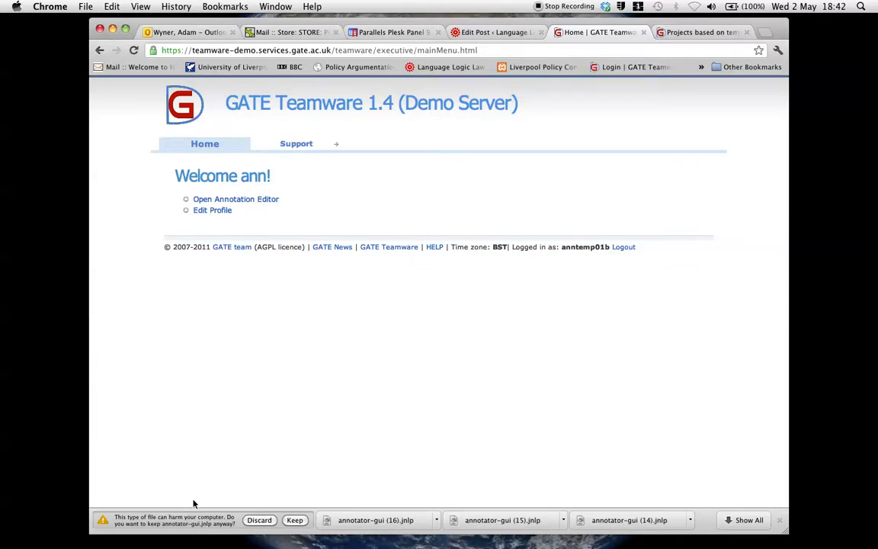
pyautogui.click(295, 521)
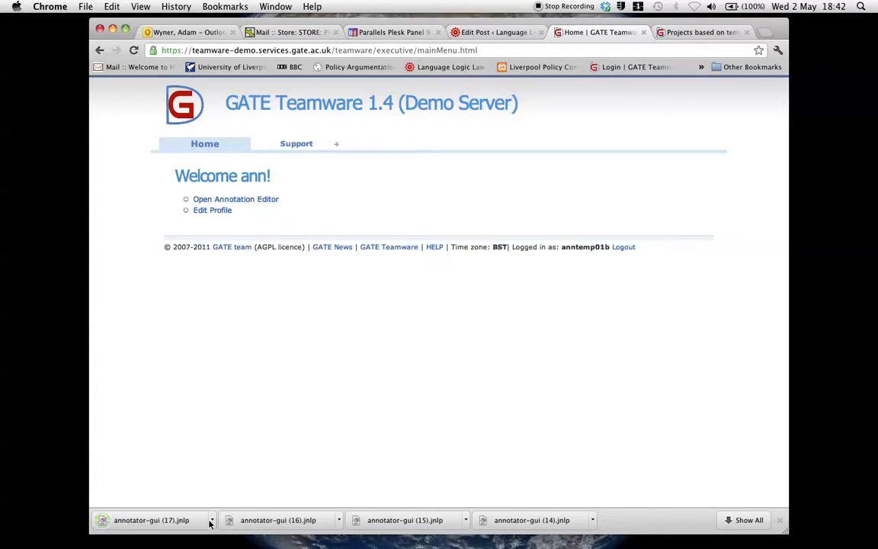
pyautogui.click(211, 523)
pyautogui.click(228, 490)
pyautogui.moveTo(2, 443)
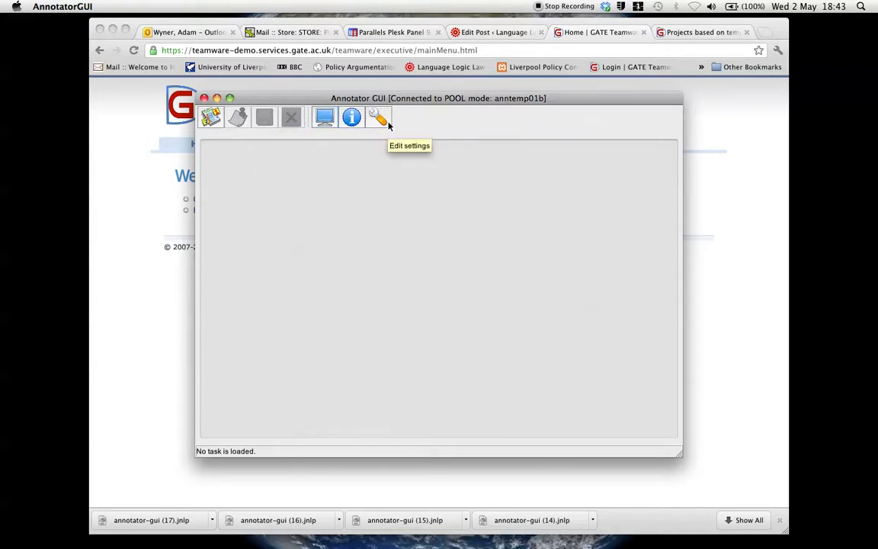
# - Look through the Annotator GUI's brief user help, and close the help window
pyautogui.click(351, 117)
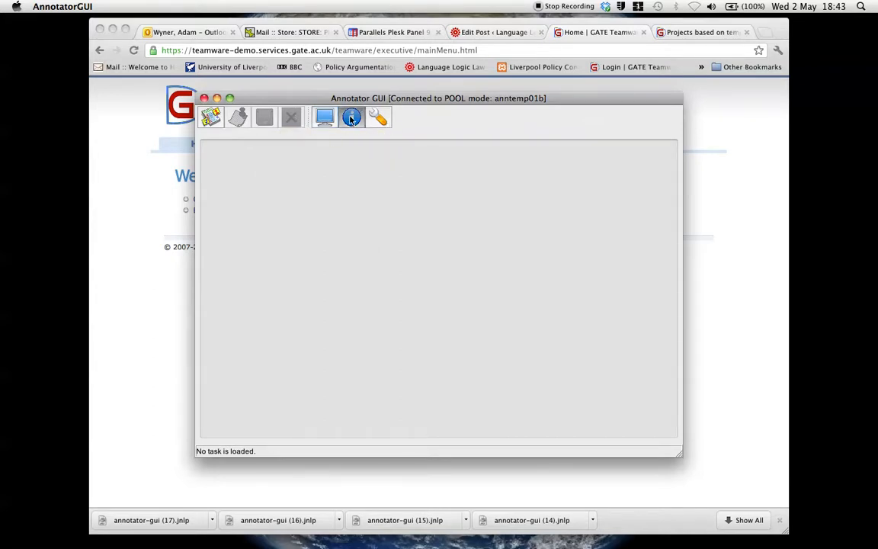
pyautogui.scroll(-10, 347, 126)
pyautogui.scroll(10, 320, 145)
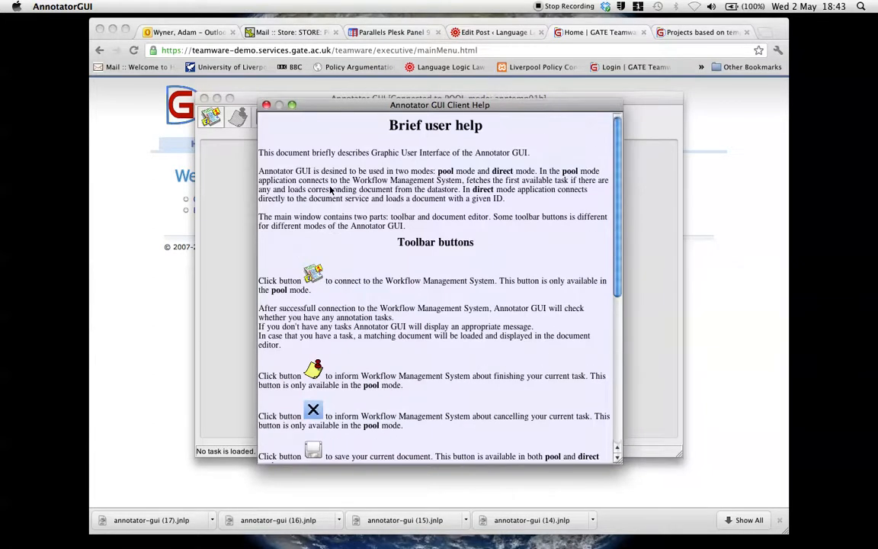
pyautogui.click(266, 104)
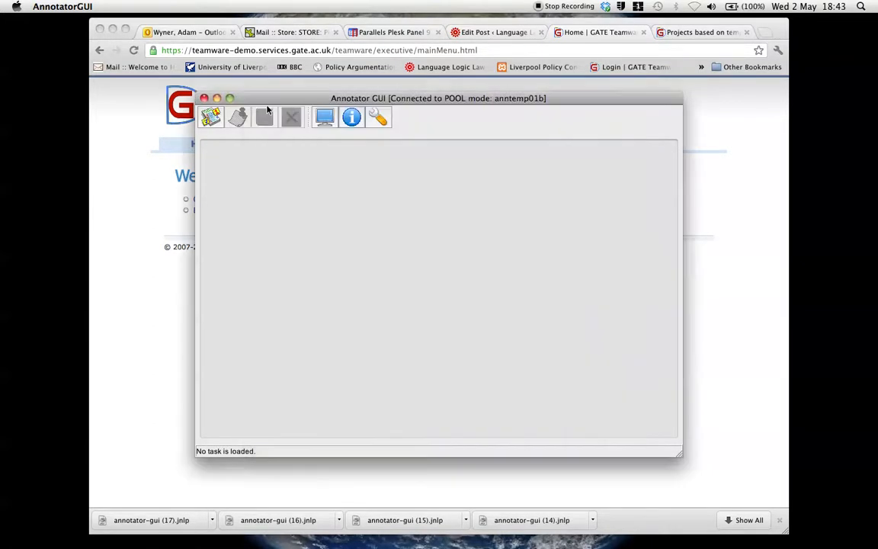
# - Load the next annotation task, enlarge the Annotator GUI window and widen the document text area
pyautogui.click(211, 119)
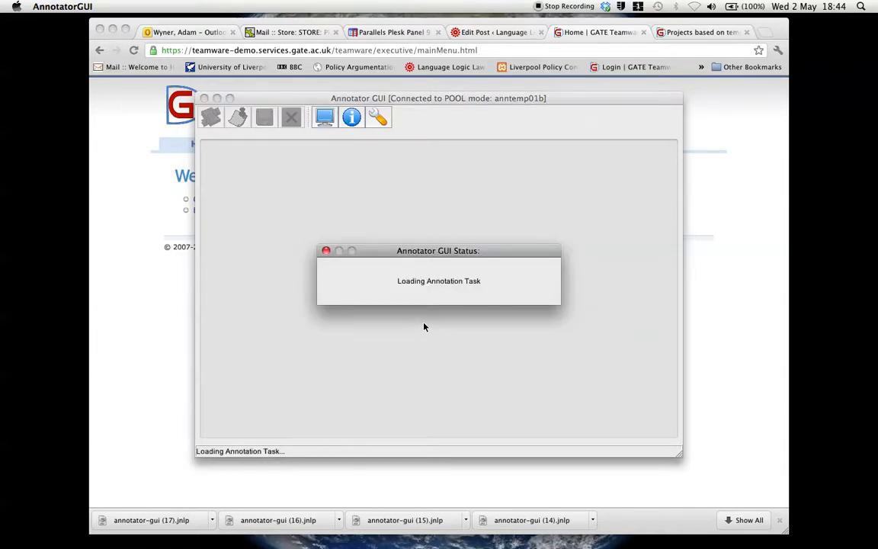
pyautogui.moveTo(449, 103); pyautogui.dragTo(342, 29)
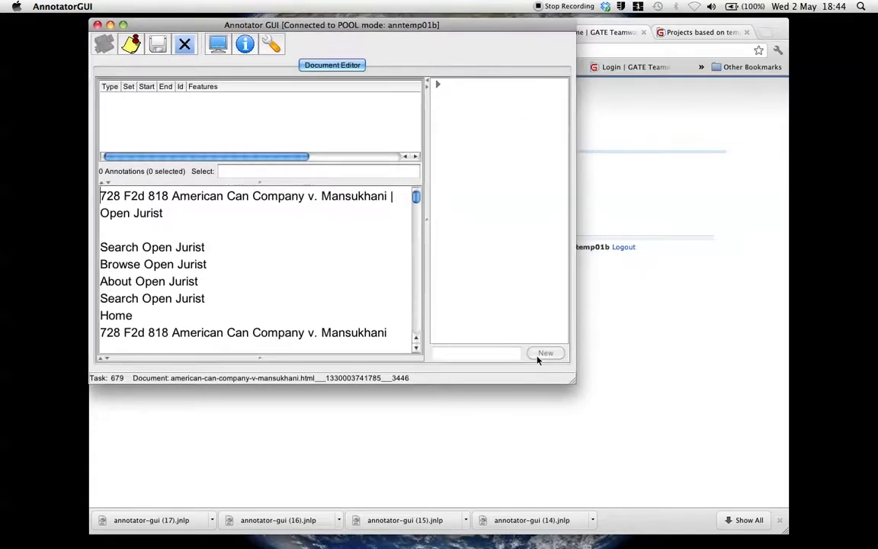
pyautogui.moveTo(565, 386)
pyautogui.mouseDown()
pyautogui.moveTo(766, 522)
pyautogui.moveTo(787, 498)
pyautogui.moveTo(780, 505)
pyautogui.mouseUp()
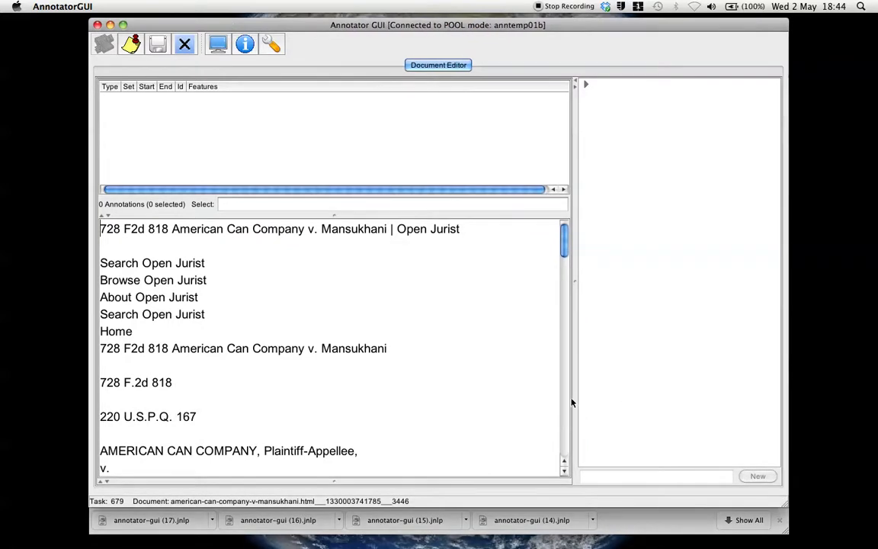
pyautogui.moveTo(573, 403); pyautogui.dragTo(675, 406)
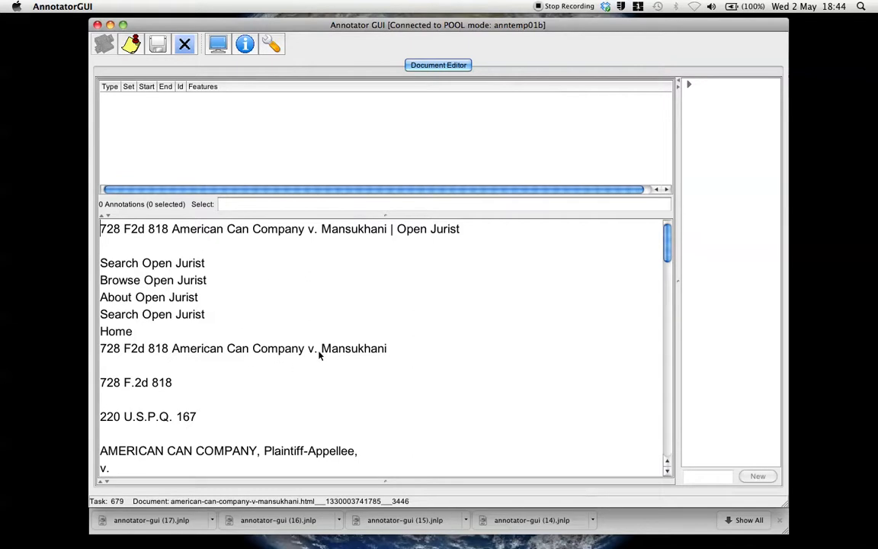
# - Create a new annotation on the citation "728 F.2d 818" and move the annotation editor clear of the document's opening text
pyautogui.scroll(-20, 264, 324)
pyautogui.scroll(20, 264, 324)
pyautogui.click(101, 383)
pyautogui.moveTo(103, 385); pyautogui.dragTo(171, 387)
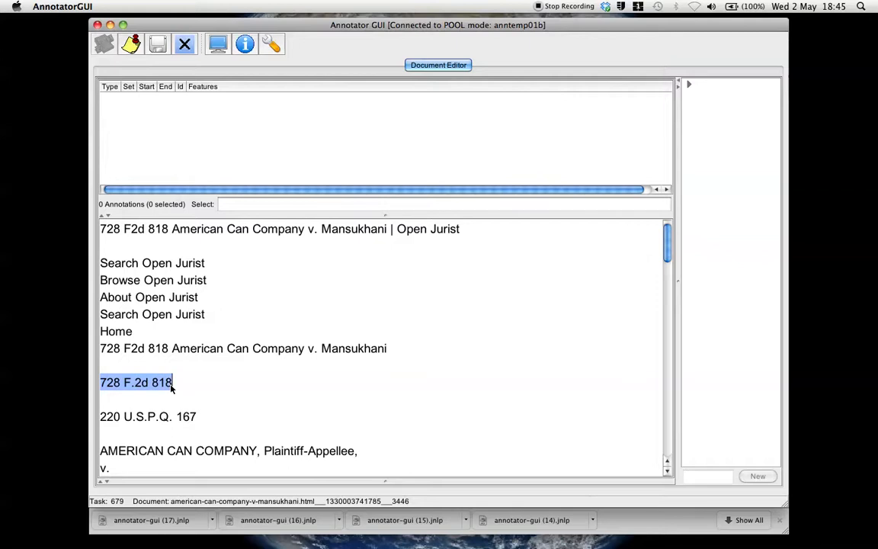
pyautogui.moveTo(162, 383)
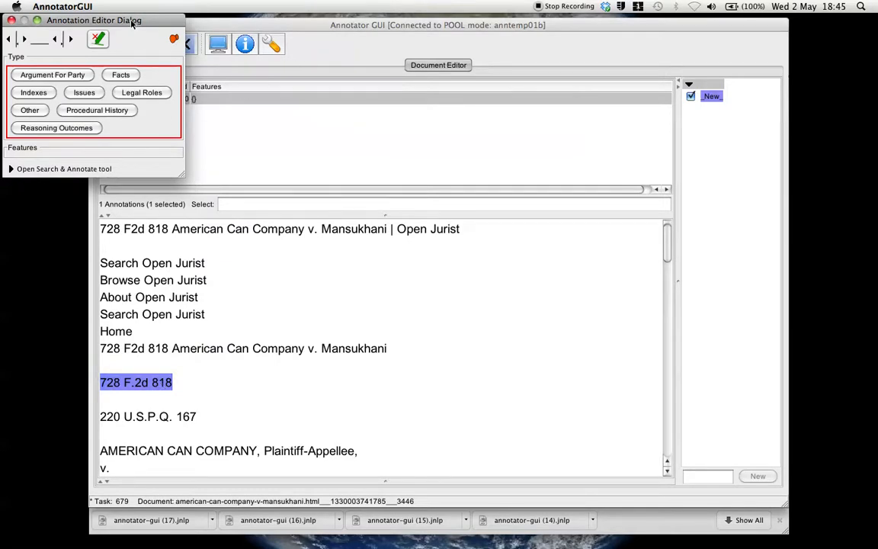
pyautogui.moveTo(132, 23)
pyautogui.mouseDown()
pyautogui.moveTo(679, 266)
pyautogui.moveTo(675, 293)
pyautogui.moveTo(652, 272)
pyautogui.moveTo(689, 234)
pyautogui.moveTo(711, 175)
pyautogui.mouseUp()
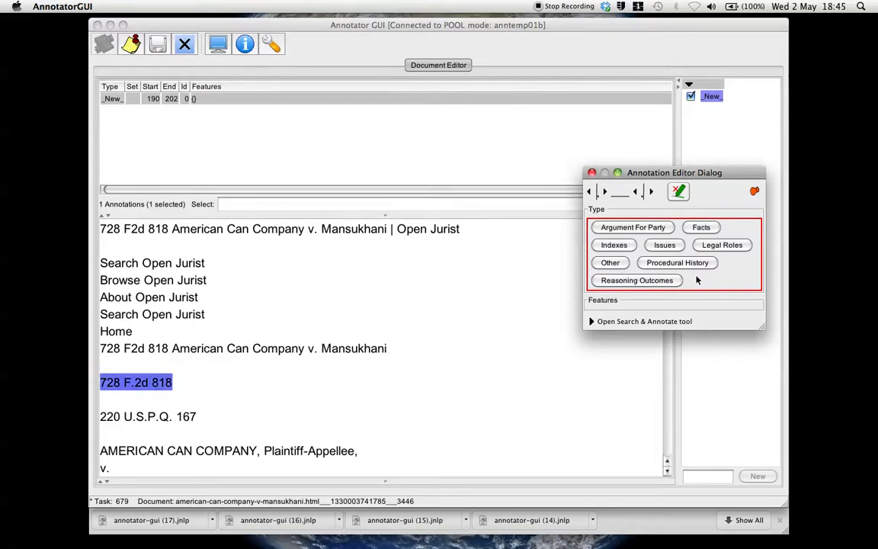
# - Examine the features offered by each annotation type, from Argument For Party through Reasoning Outcomes, on the "728 F.2d 818" annotation
pyautogui.click(628, 229)
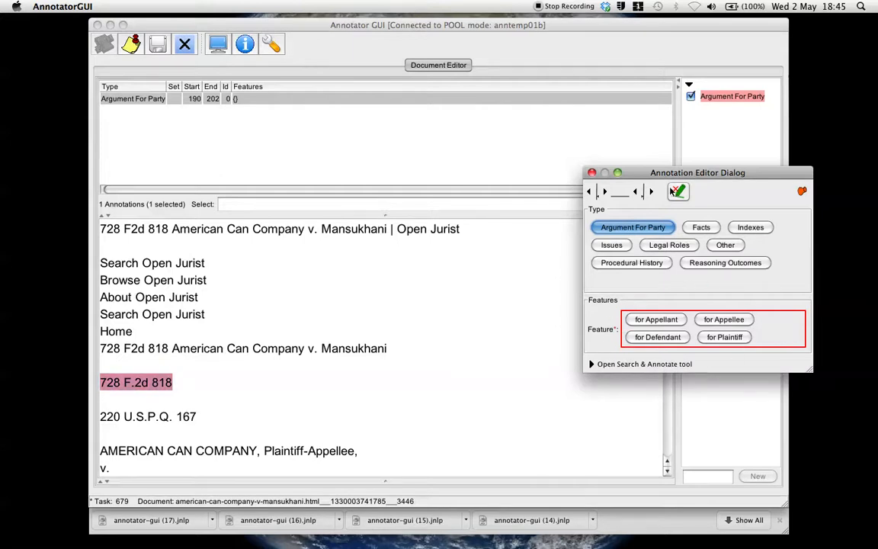
pyautogui.moveTo(673, 178); pyautogui.dragTo(647, 175)
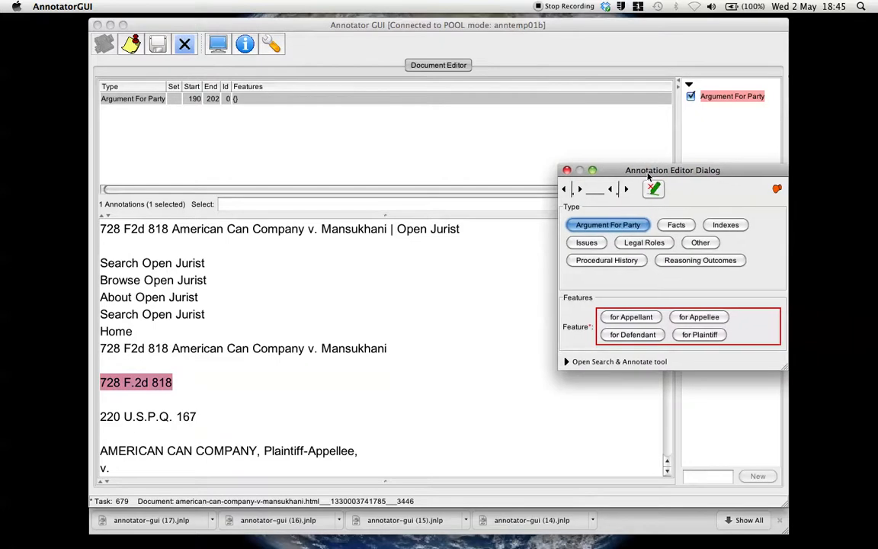
pyautogui.click(672, 225)
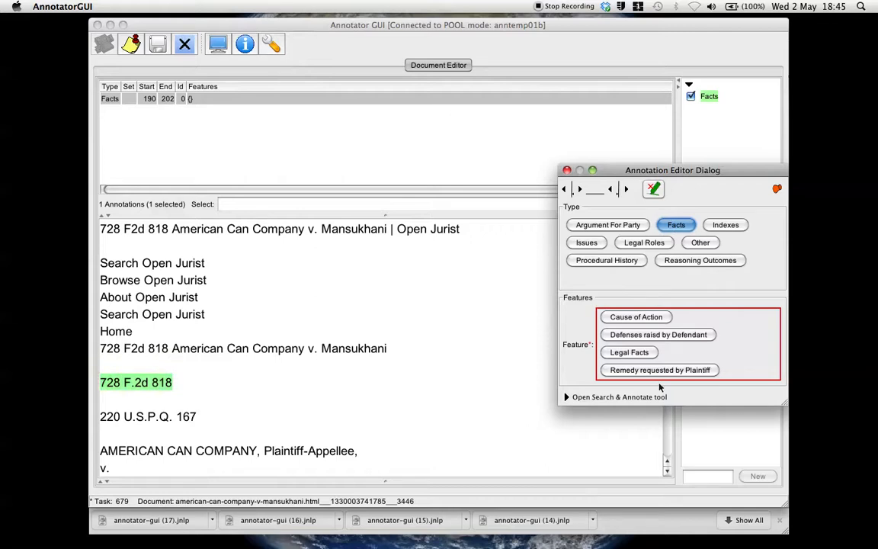
pyautogui.click(725, 225)
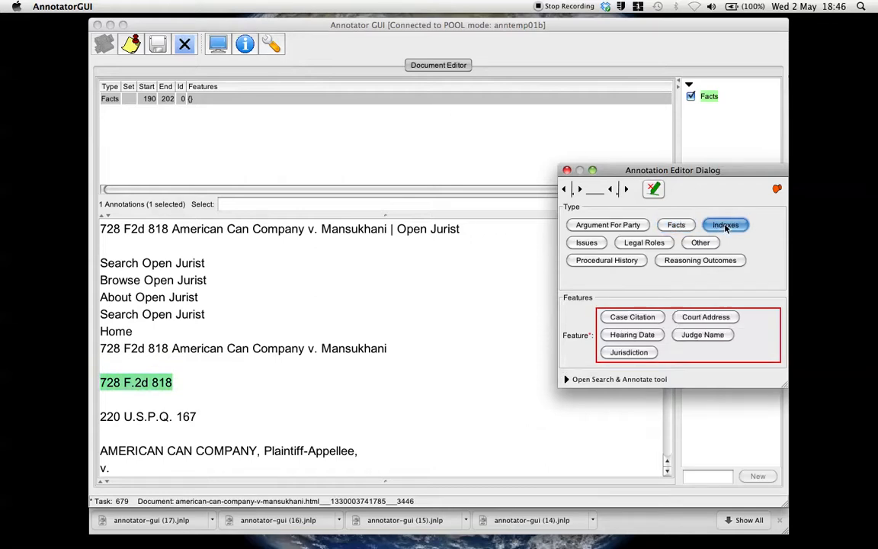
pyautogui.click(587, 243)
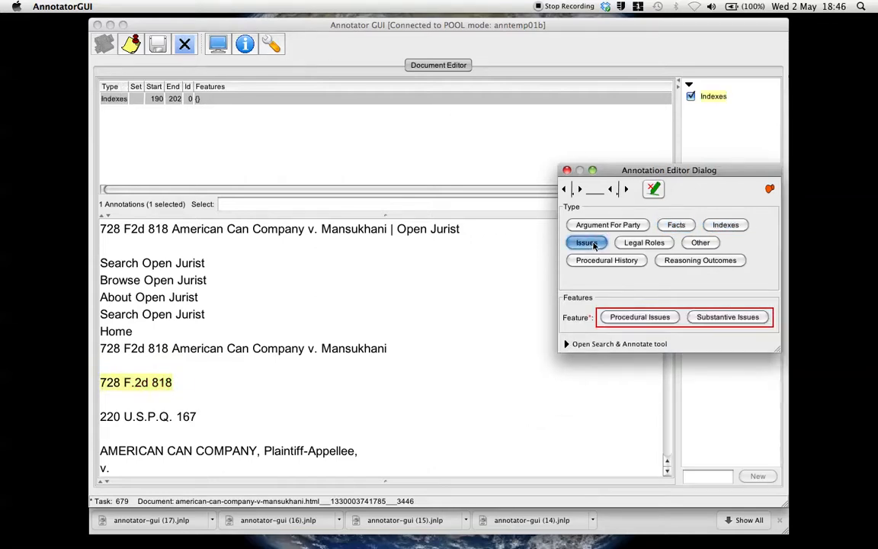
pyautogui.click(631, 243)
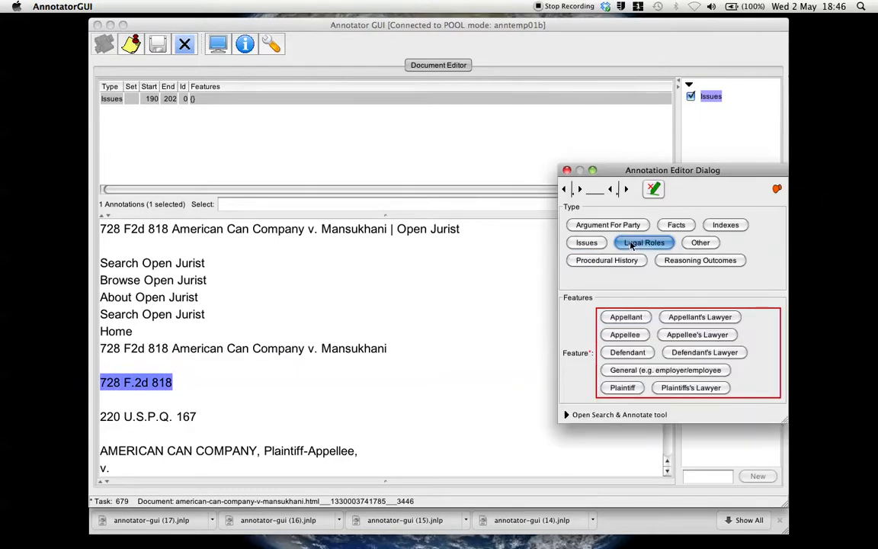
pyautogui.click(700, 243)
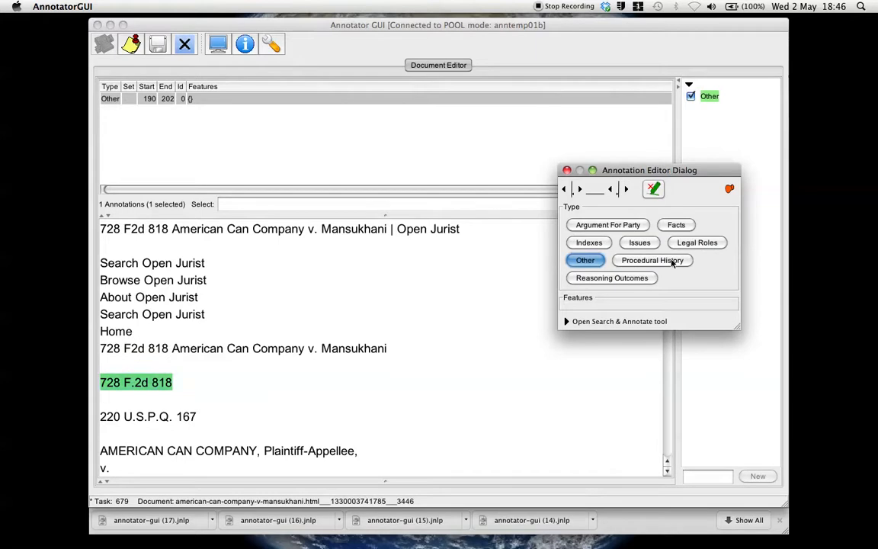
pyautogui.click(670, 262)
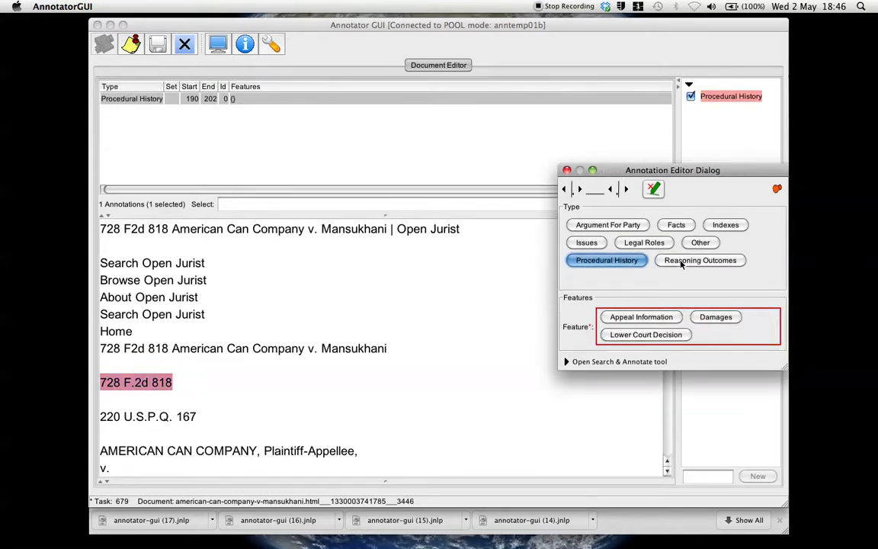
pyautogui.click(682, 262)
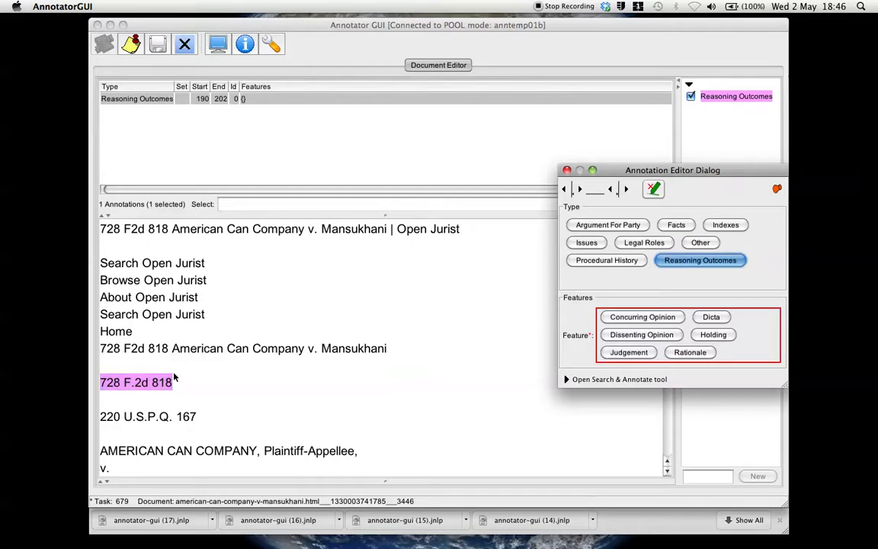
# - Classify the "728 F.2d 818" annotation as Indexes with the feature Case Citation, and annotate "220 U.S.P.Q. 167" the same way
pyautogui.click(730, 226)
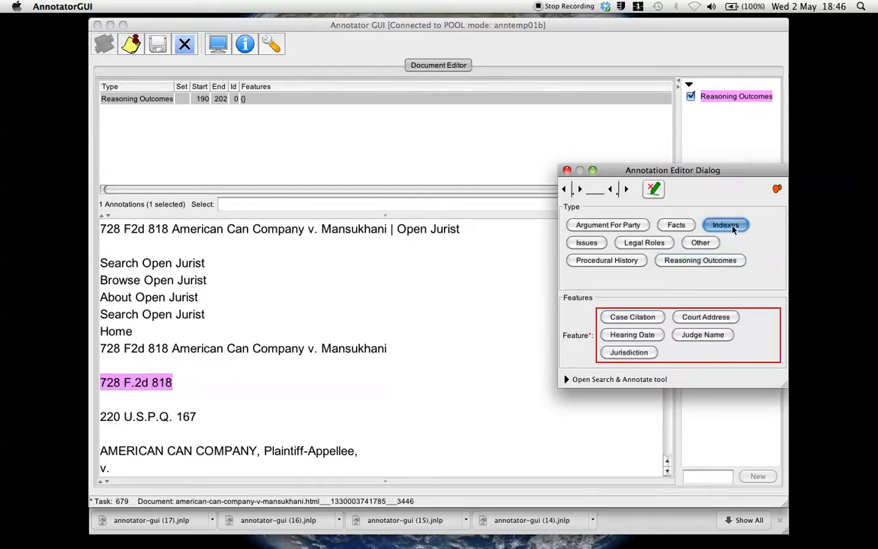
pyautogui.click(619, 320)
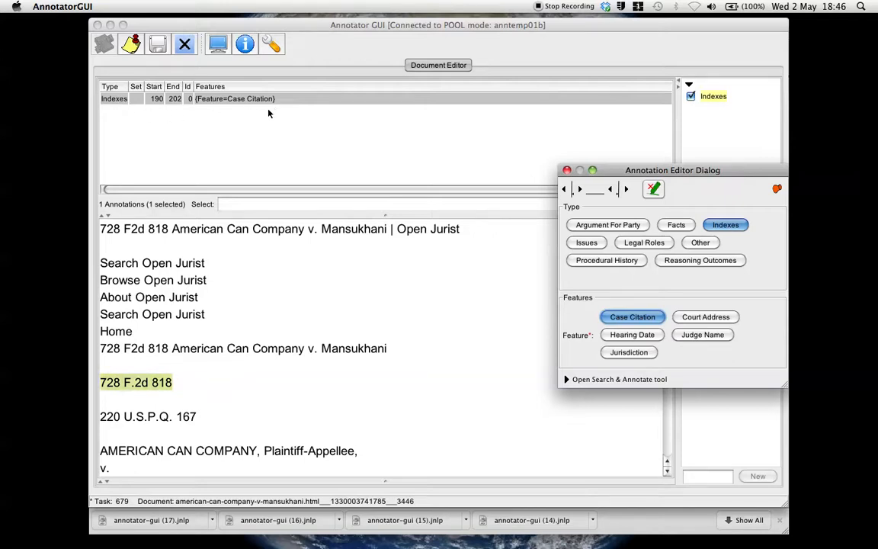
pyautogui.click(102, 421)
pyautogui.moveTo(102, 419); pyautogui.dragTo(195, 417)
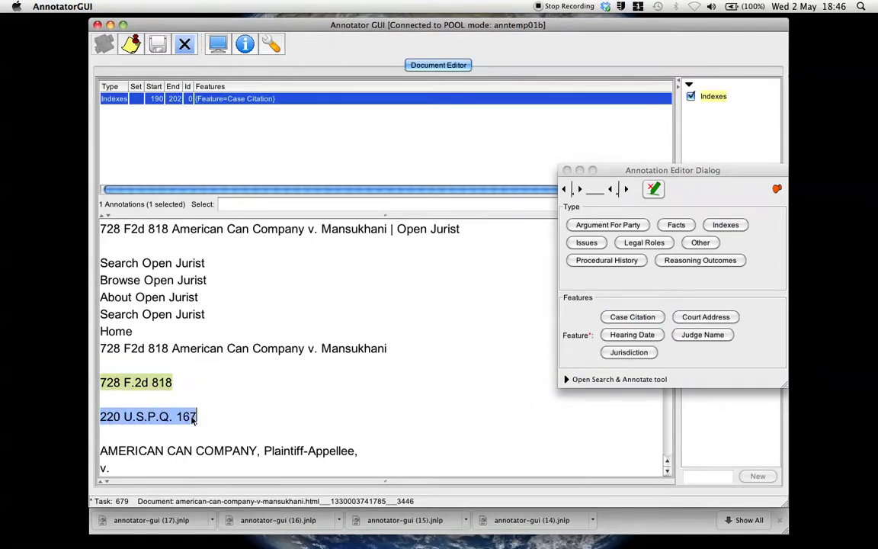
pyautogui.moveTo(171, 419)
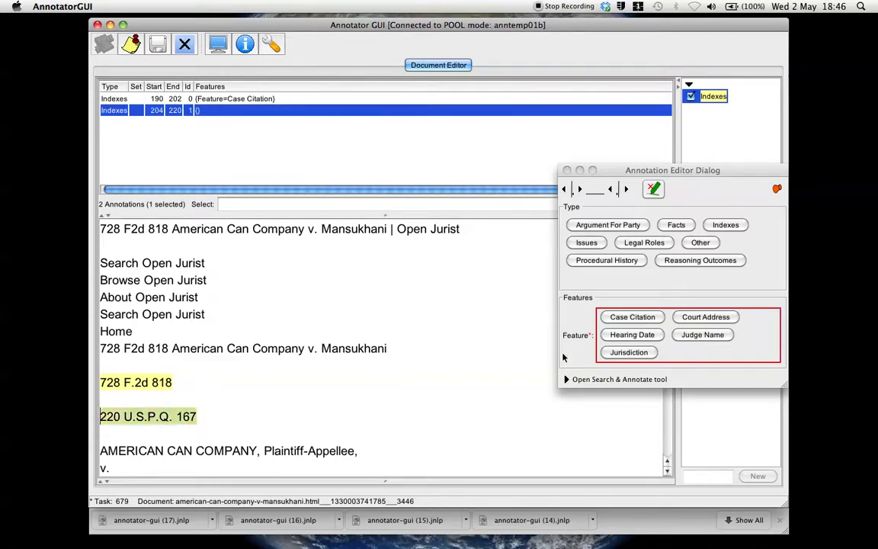
pyautogui.click(621, 319)
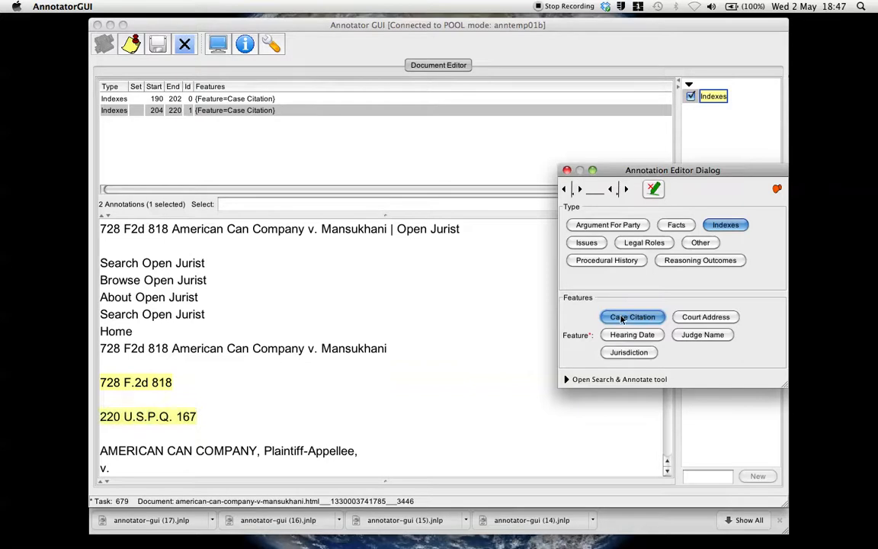
# - Annotate "AMERICAN CAN COMPANY" as Legal Roles with the feature Plaintiff, and the named individual below it as Legal Roles with the feature Defendant
pyautogui.scroll(-3, 330, 434)
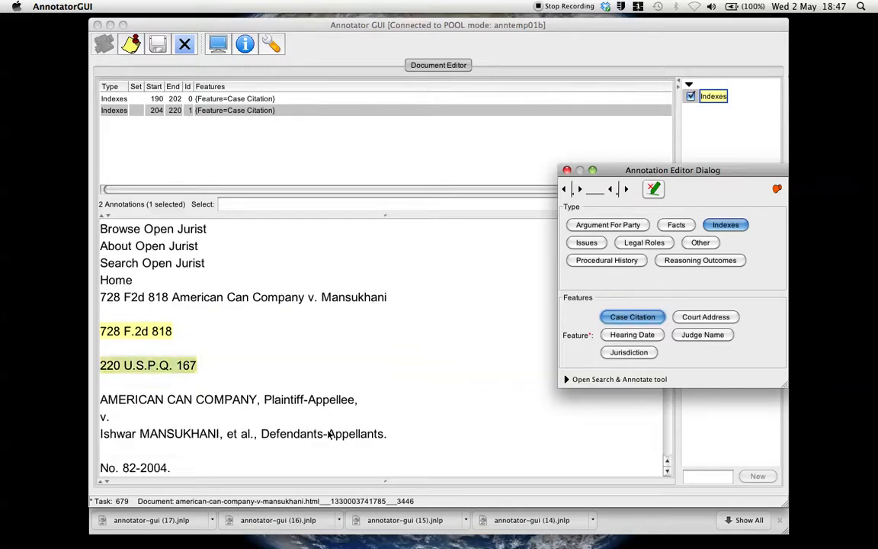
pyautogui.moveTo(97, 402)
pyautogui.mouseDown()
pyautogui.moveTo(257, 406)
pyautogui.moveTo(240, 403)
pyautogui.mouseUp()
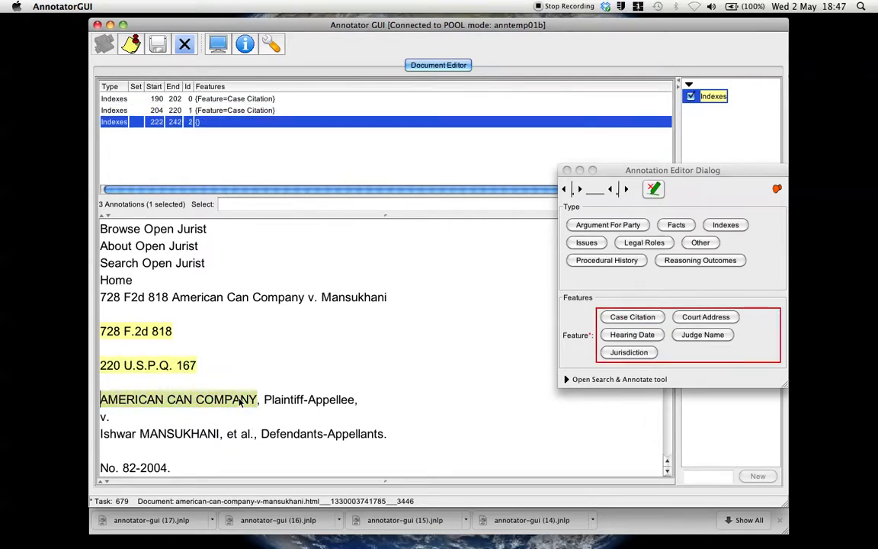
pyautogui.click(650, 244)
pyautogui.click(648, 242)
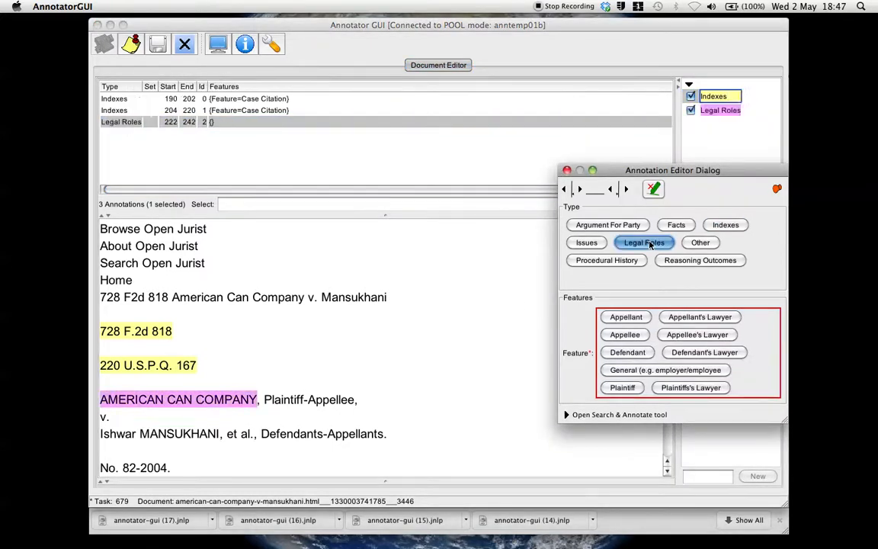
pyautogui.click(622, 388)
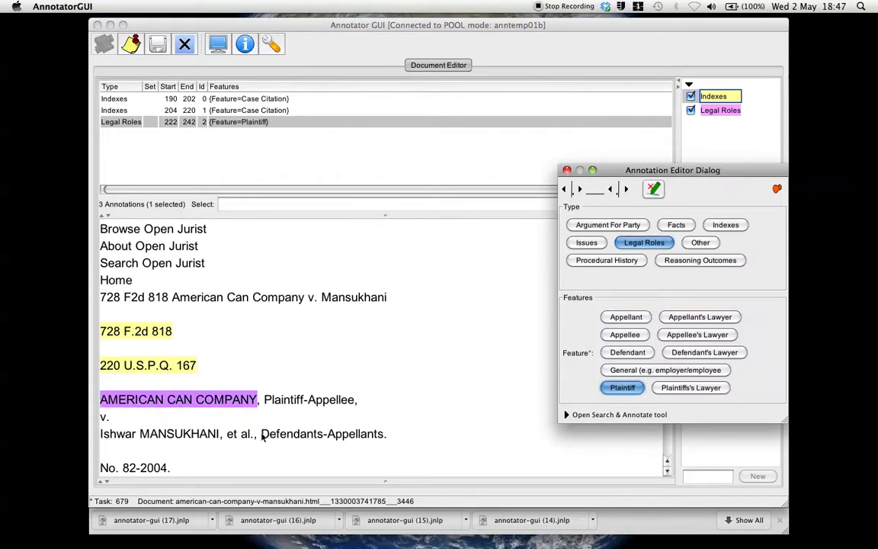
pyautogui.moveTo(100, 435); pyautogui.dragTo(219, 438)
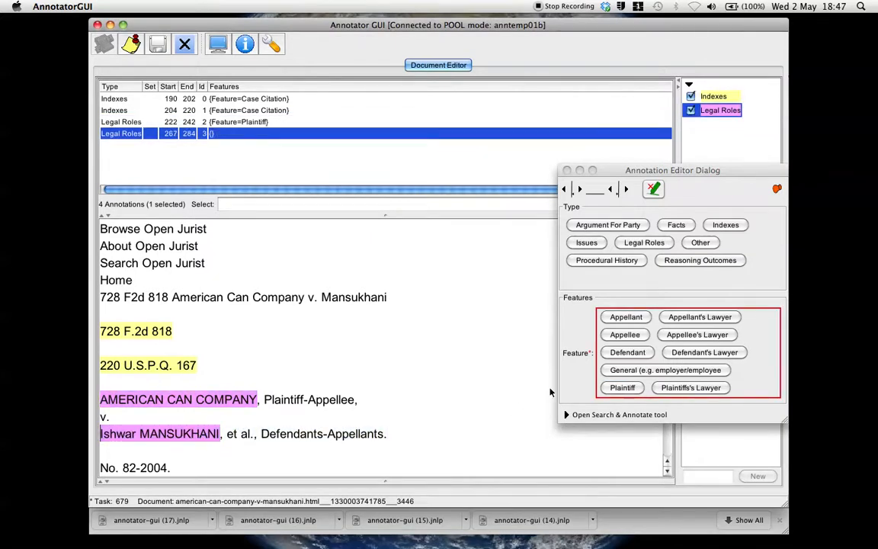
pyautogui.click(627, 353)
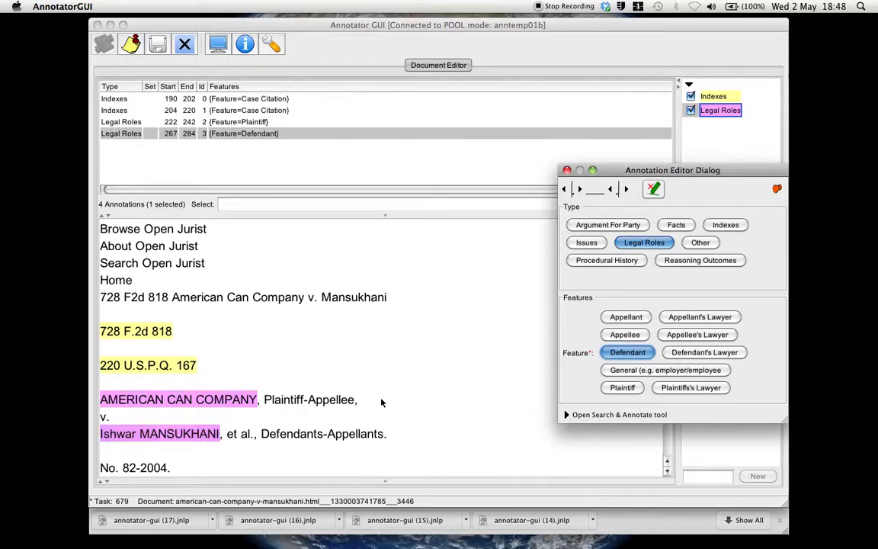
# - Hide and redisplay the Indexes annotations and the Legal Roles annotations in the document, one type at a time
pyautogui.click(691, 97)
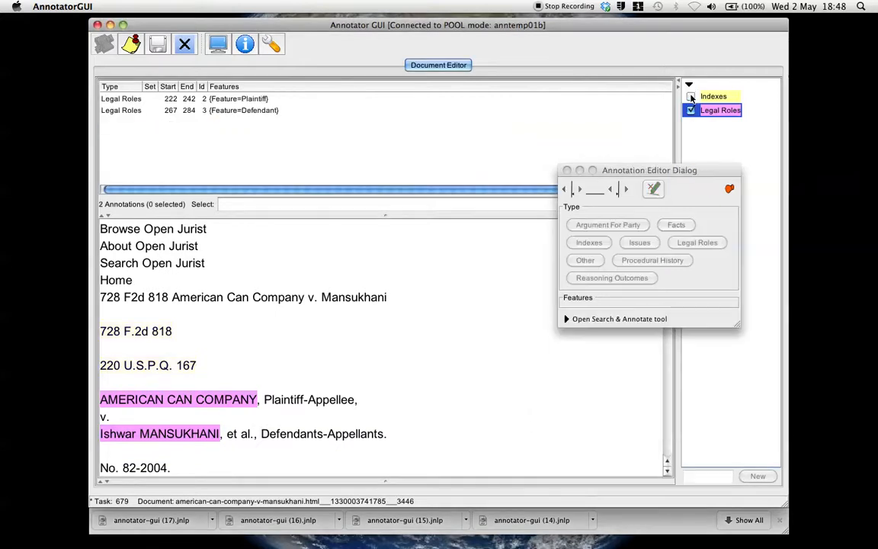
pyautogui.click(691, 97)
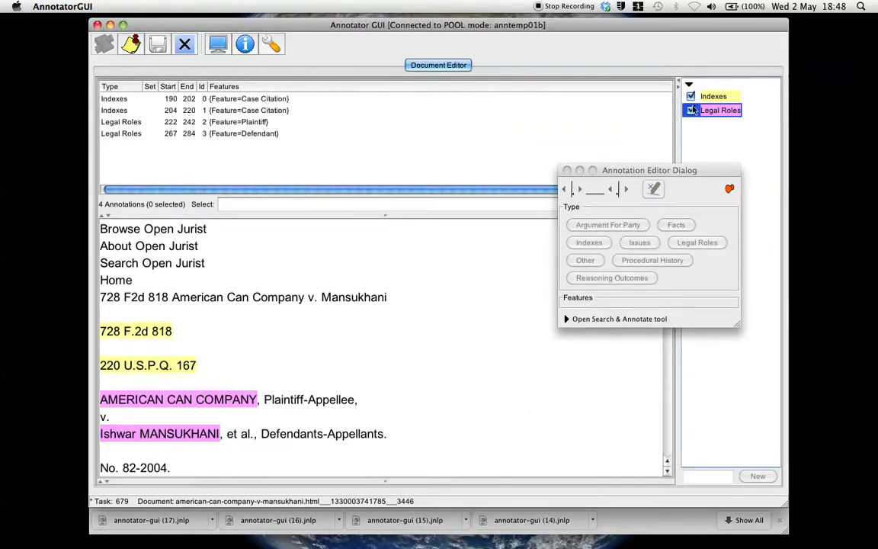
pyautogui.click(691, 110)
pyautogui.click(690, 110)
# - Add a second annotation on "AMERICAN CAN COMPANY" as Legal Roles with the feature Appellee
pyautogui.moveTo(101, 400); pyautogui.dragTo(256, 404)
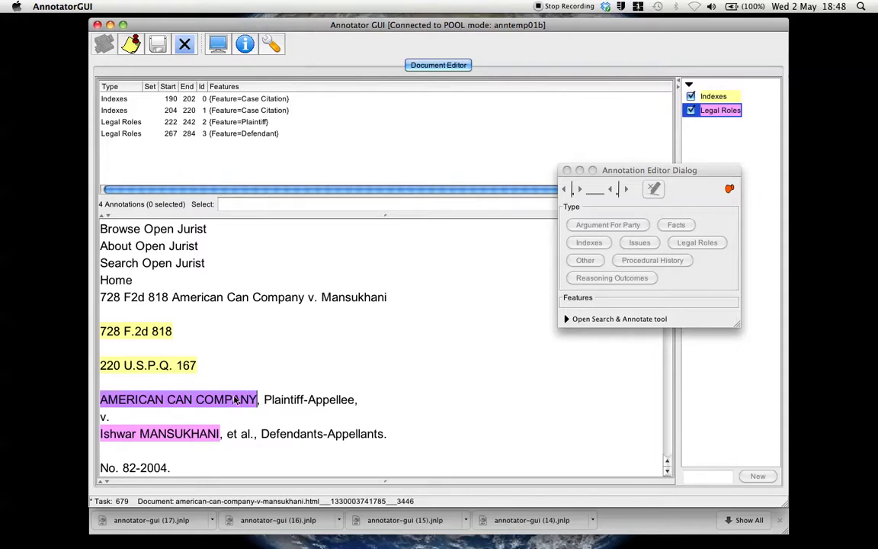
pyautogui.rightClick(236, 400)
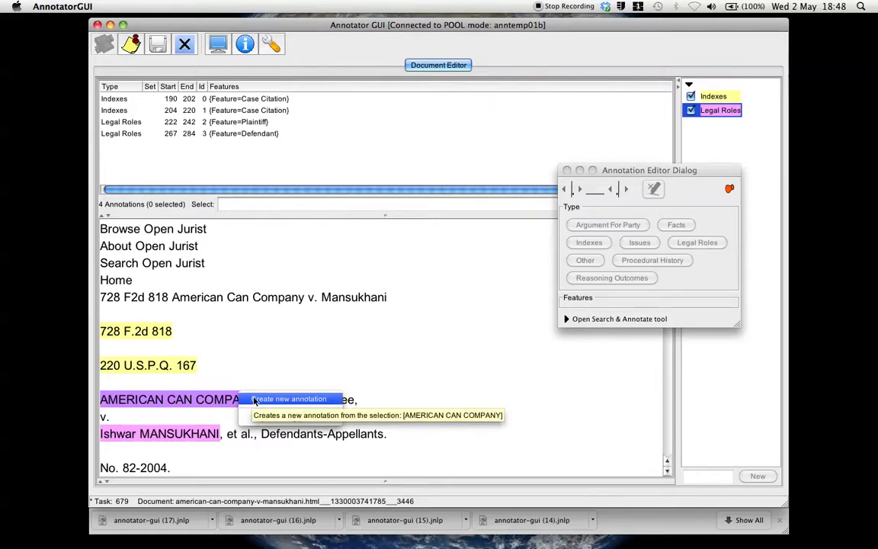
pyautogui.click(256, 401)
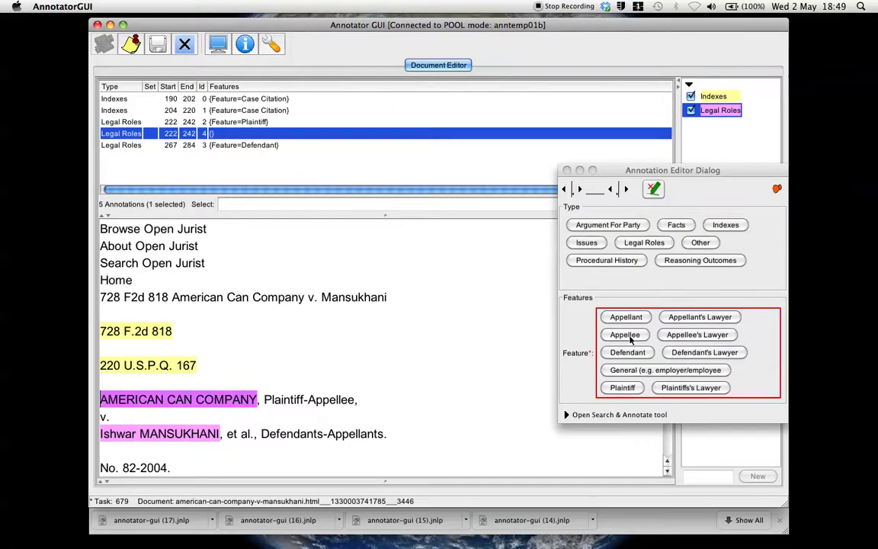
pyautogui.click(648, 244)
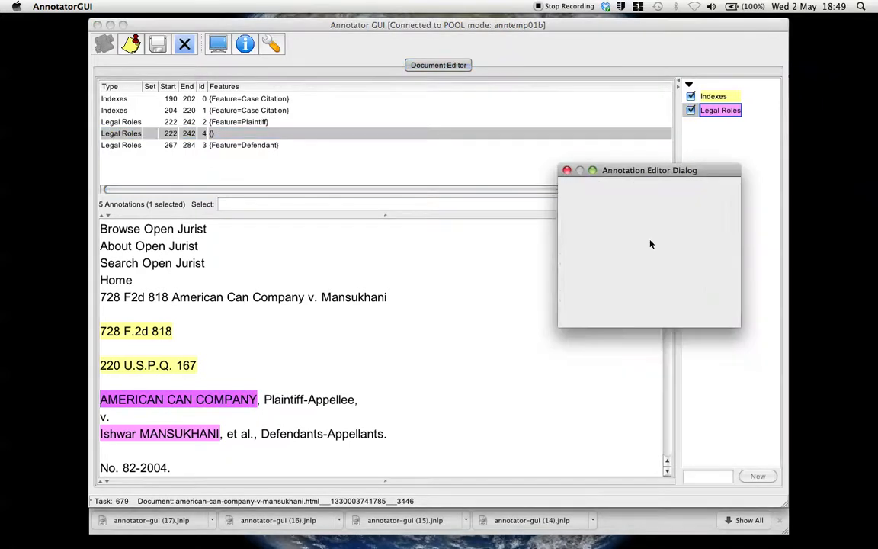
pyautogui.click(676, 226)
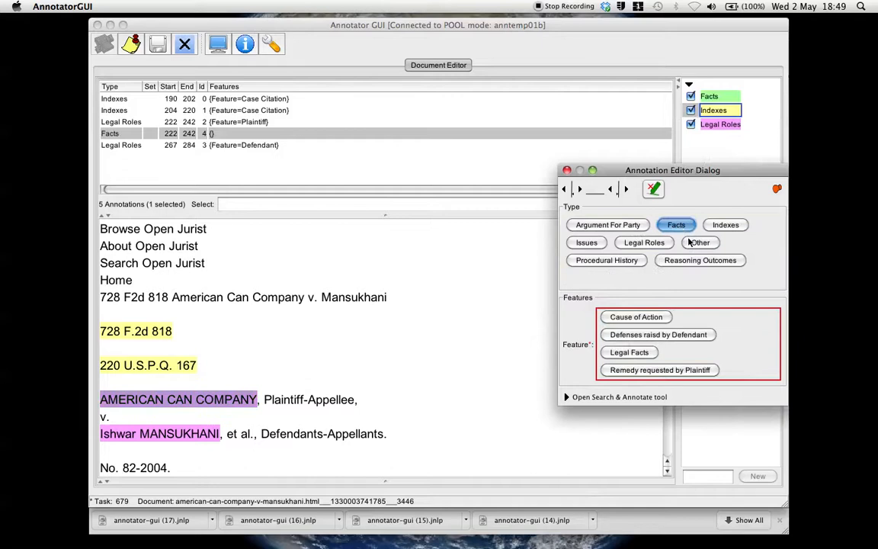
pyautogui.click(642, 243)
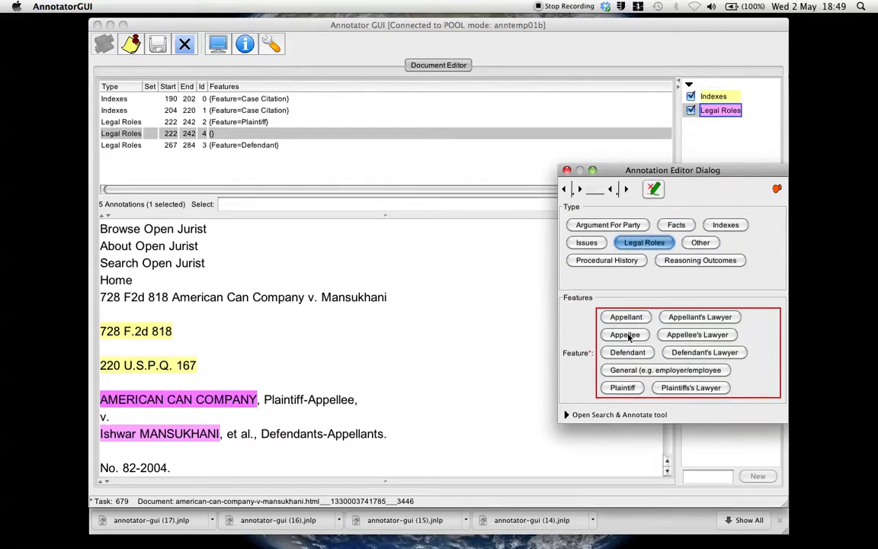
pyautogui.click(629, 335)
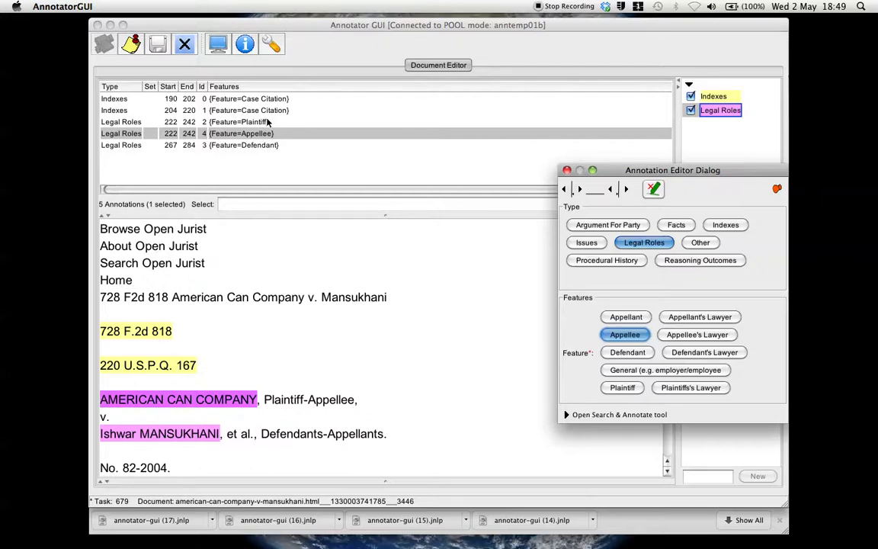
# - Annotate "United States Court of Appeals, Seventh Circuit" as Indexes with the feature Jurisdiction
pyautogui.scroll(-5, 102, 385)
pyautogui.moveTo(101, 385); pyautogui.dragTo(183, 400)
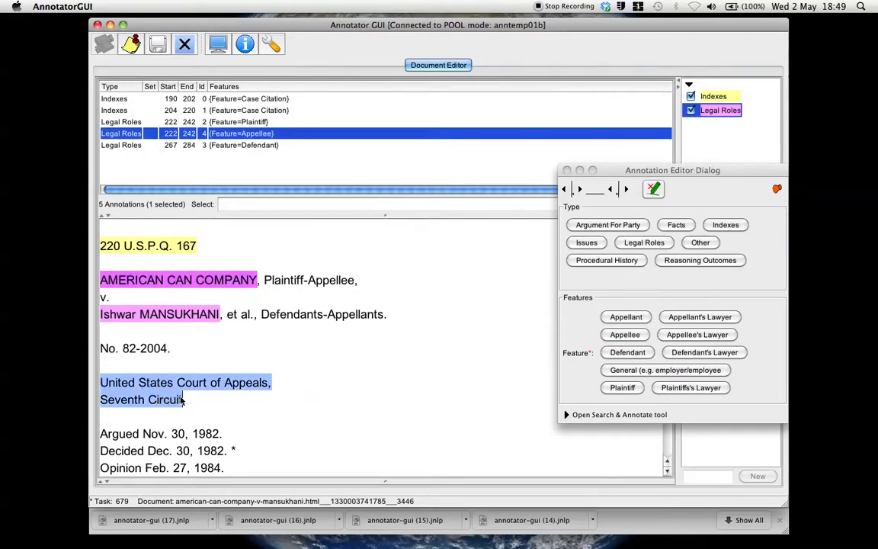
pyautogui.moveTo(160, 391)
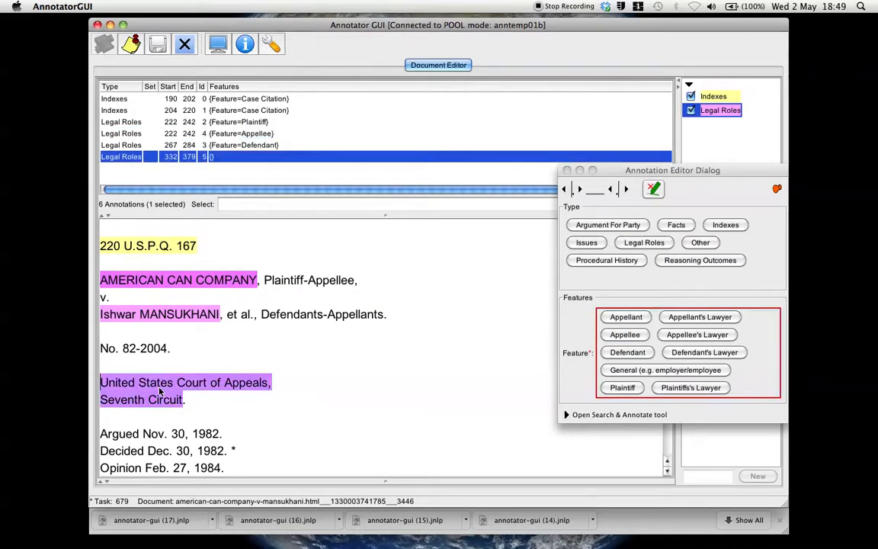
pyautogui.click(724, 225)
pyautogui.click(629, 352)
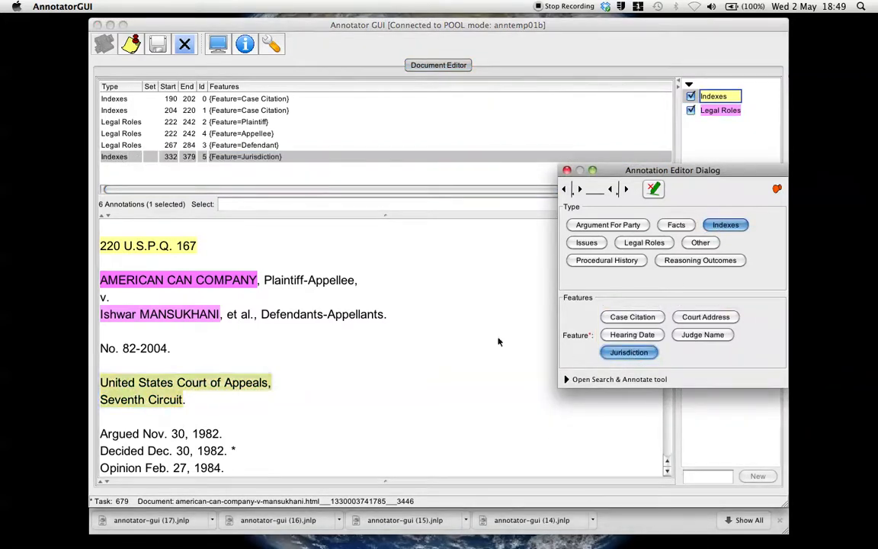
# - Annotate "Argued Nov. 30, 1982" as Indexes with the feature Hearing Date, and delete that annotation
pyautogui.scroll(-3, 427, 329)
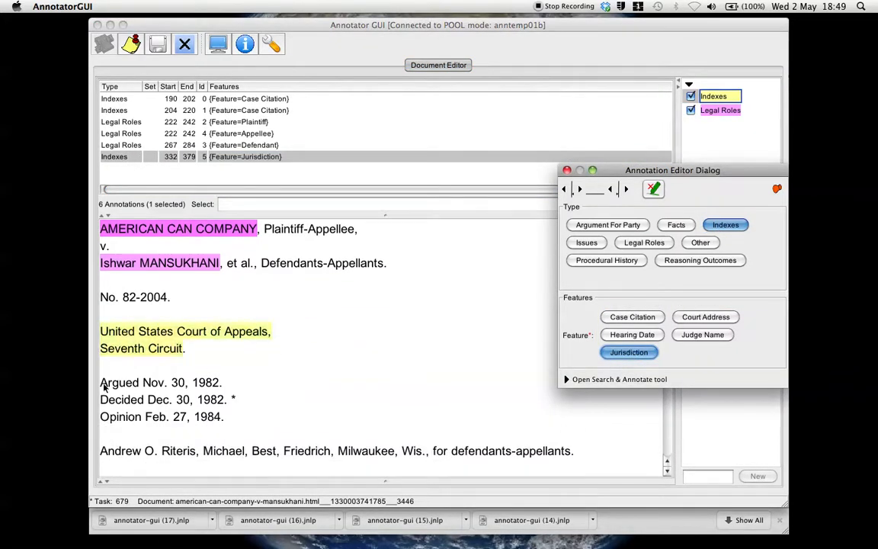
pyautogui.moveTo(104, 386); pyautogui.dragTo(219, 390)
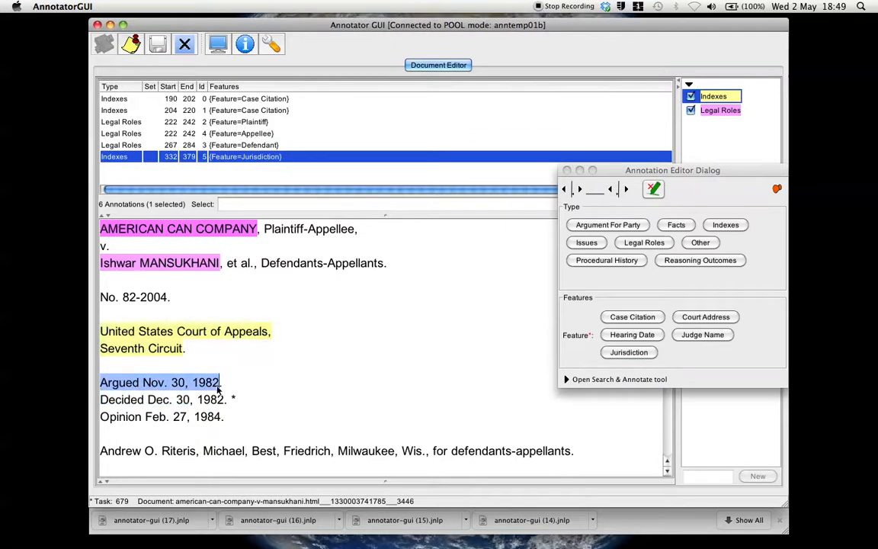
pyautogui.click(186, 387)
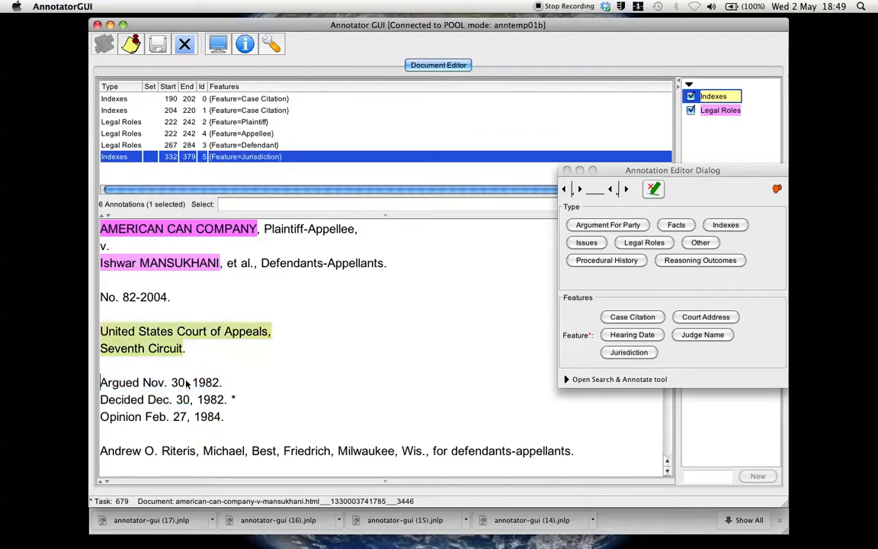
pyautogui.moveTo(186, 384)
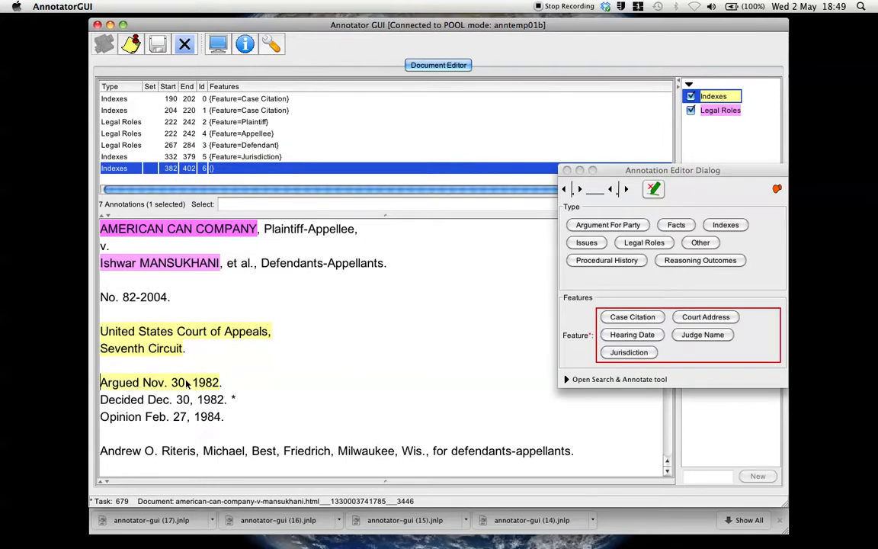
pyautogui.click(624, 338)
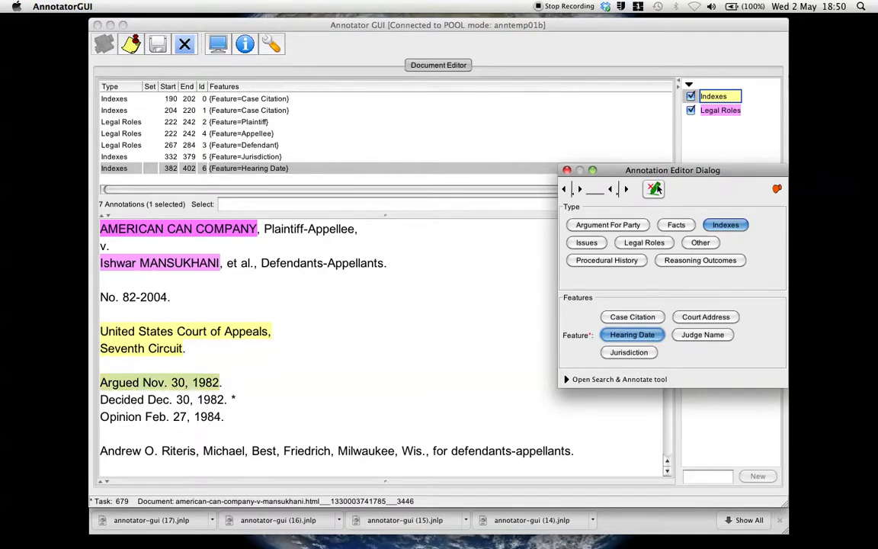
pyautogui.click(655, 189)
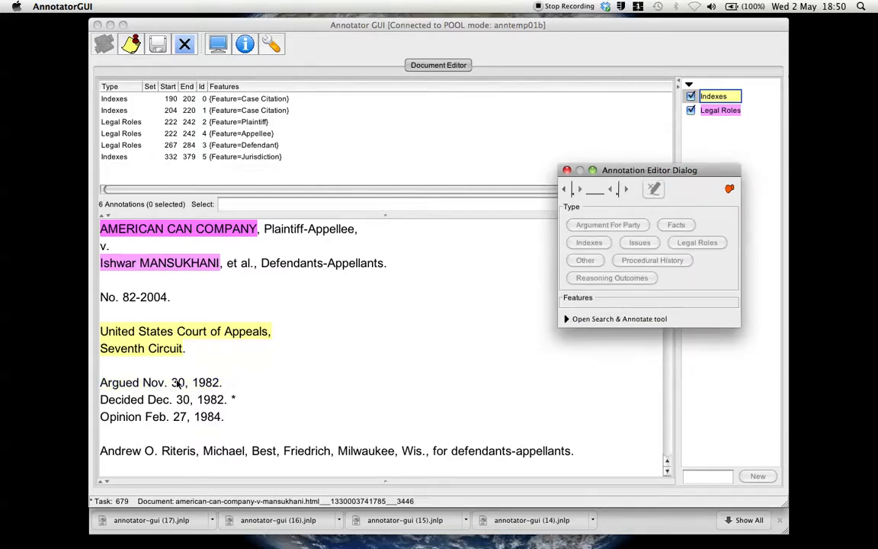
# - Annotate only the date "Nov. 30, 1982" after "Argued" as Indexes with the feature Hearing Date
pyautogui.moveTo(142, 384); pyautogui.dragTo(220, 384)
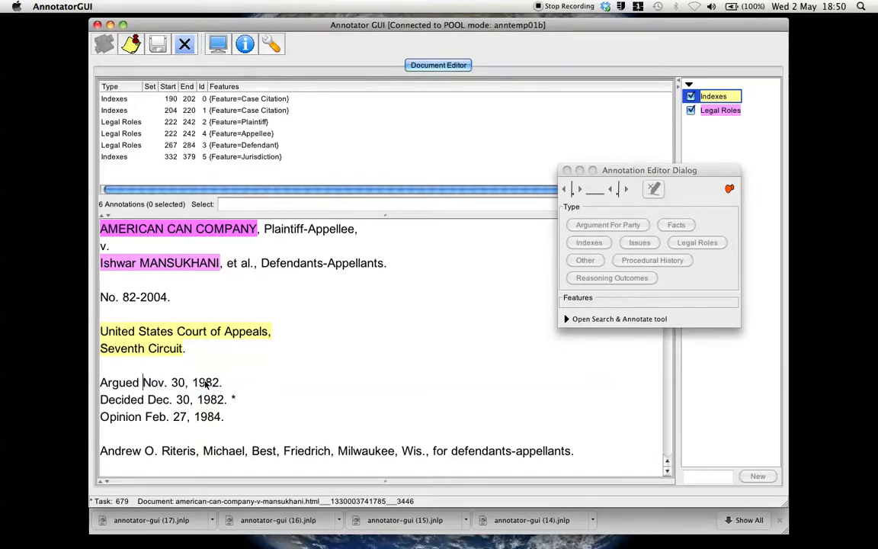
pyautogui.moveTo(206, 383)
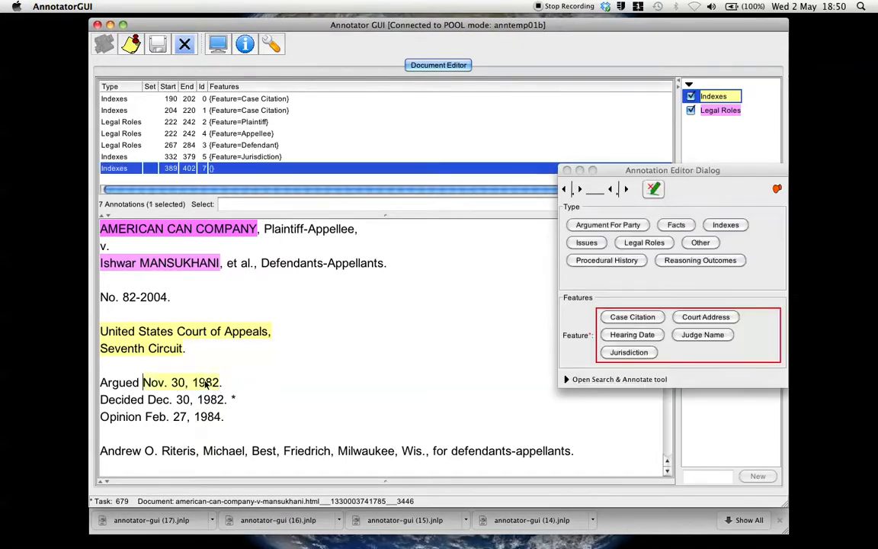
pyautogui.click(614, 337)
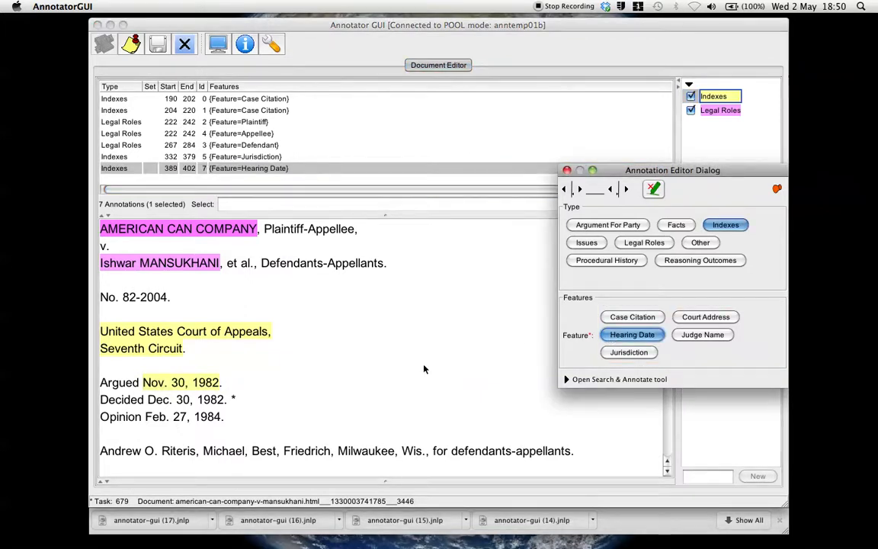
# - Annotate the name of the lawyer for the plaintiff-appellee as Legal Roles with the feature Plaintiffs's Lawyer
pyautogui.scroll(-3, 424, 369)
pyautogui.moveTo(100, 402); pyautogui.dragTo(194, 408)
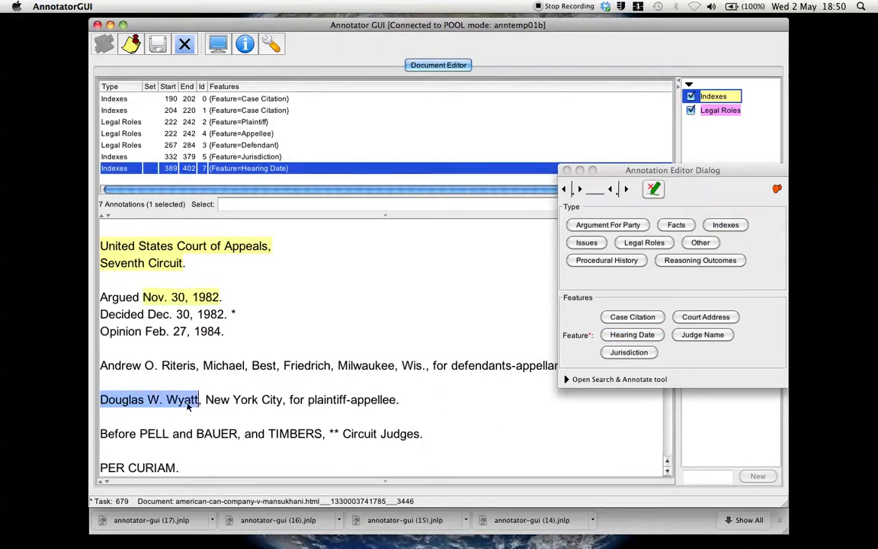
pyautogui.moveTo(182, 403)
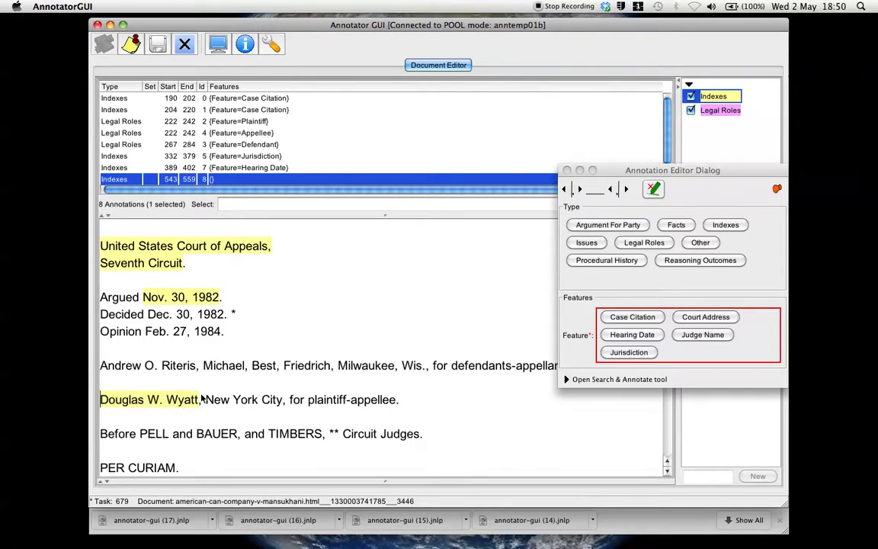
pyautogui.click(644, 242)
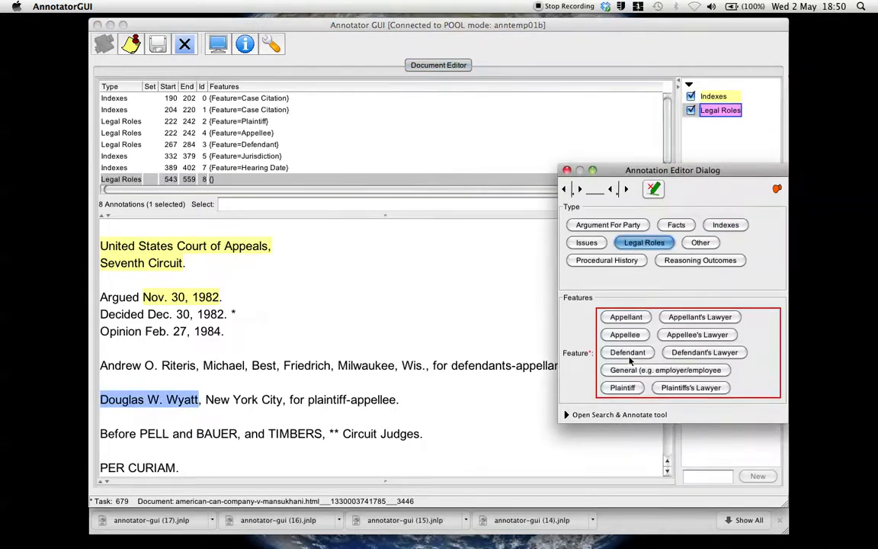
pyautogui.click(690, 387)
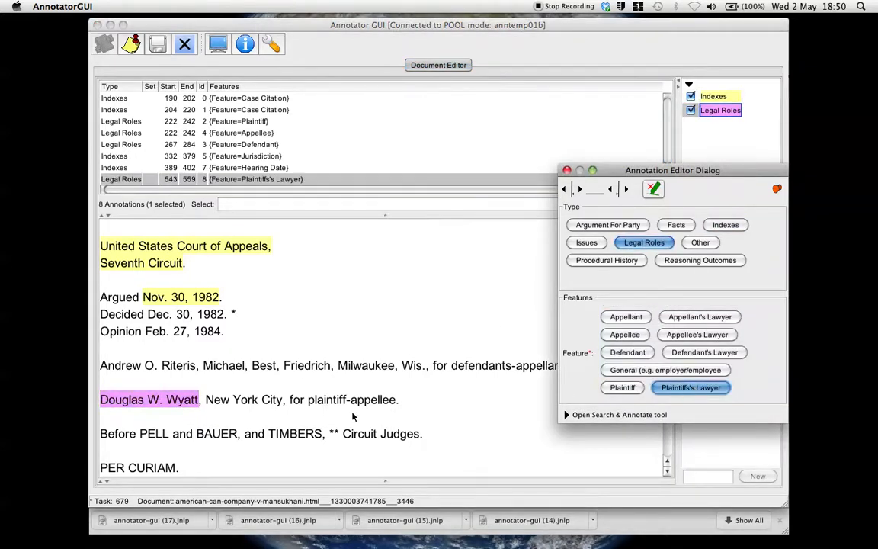
# - Annotate the first judge's surname in the line naming the Circuit Judges as Indexes with the feature Judge Name
pyautogui.scroll(-3, 452, 408)
pyautogui.click(140, 365)
pyautogui.moveTo(145, 367); pyautogui.dragTo(168, 366)
pyautogui.moveTo(155, 368)
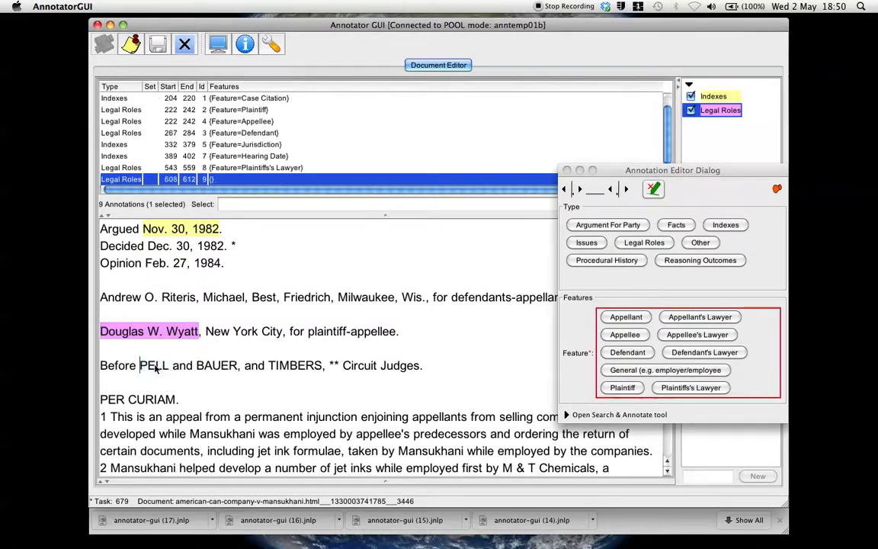
pyautogui.click(726, 224)
pyautogui.click(693, 335)
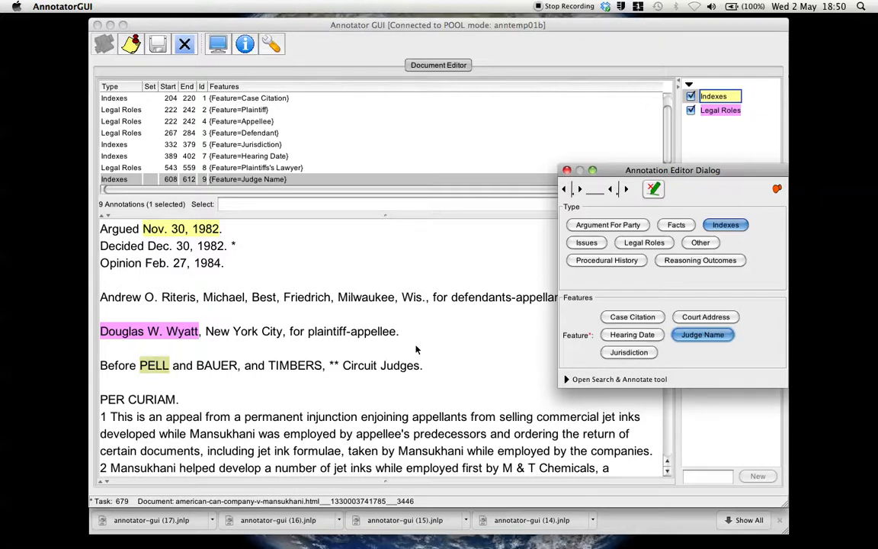
# - Annotate "permanent injunction" in paragraph 1 of the opinion as Facts with the feature Cause of Action
pyautogui.scroll(-4, 333, 338)
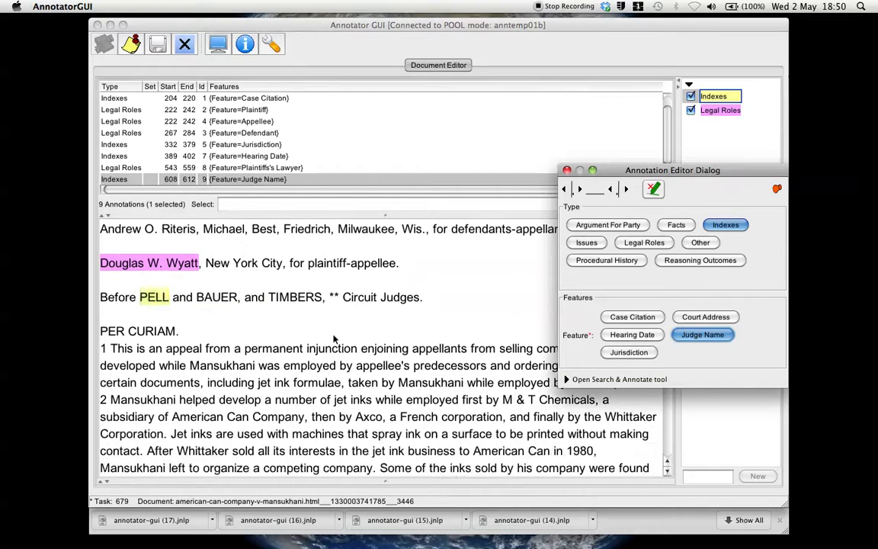
pyautogui.click(245, 348)
pyautogui.moveTo(248, 351); pyautogui.dragTo(357, 352)
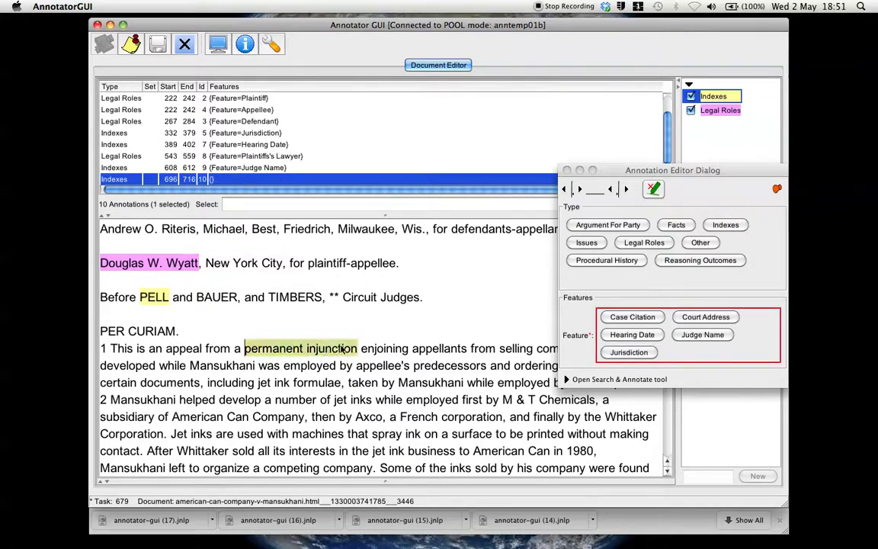
pyautogui.click(676, 225)
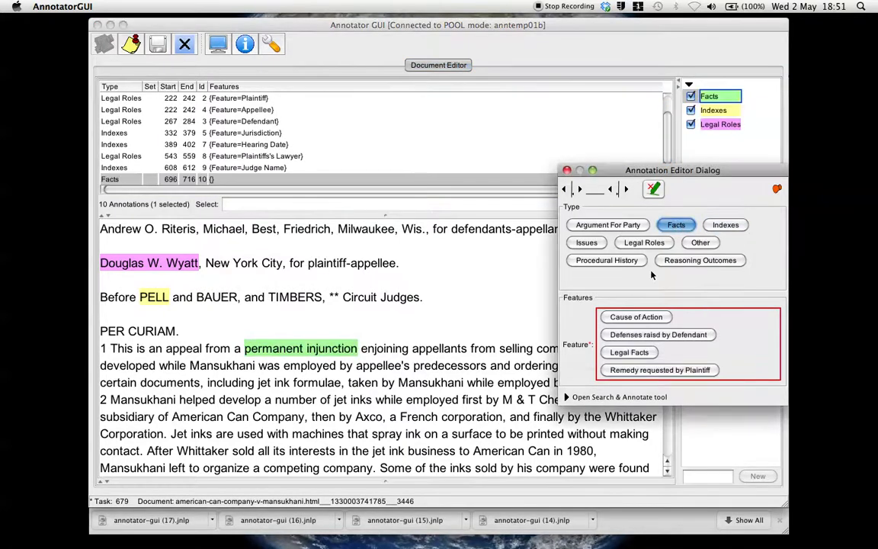
pyautogui.click(633, 317)
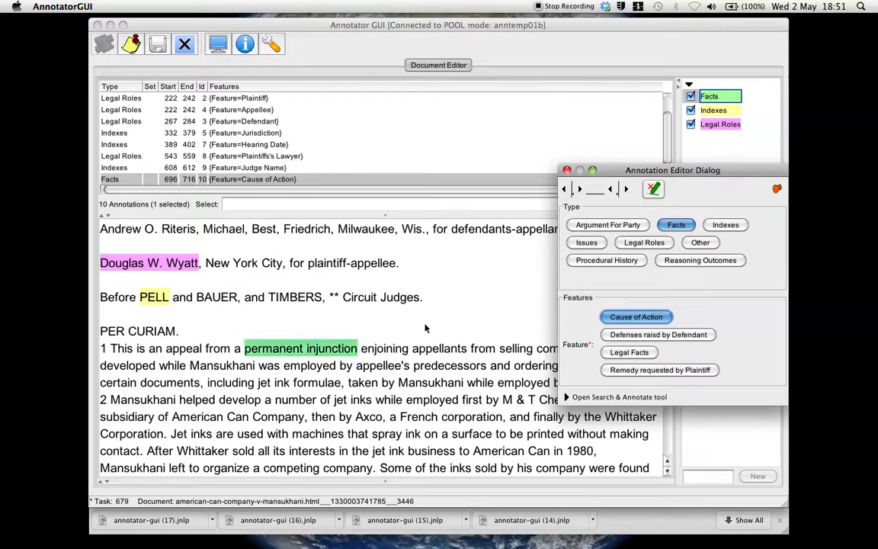
# - Bring paragraph 4 of the opinion into view and move the annotation editor clear of the document's scroll bar
pyautogui.scroll(-10, 425, 327)
pyautogui.scroll(-12, 425, 327)
pyautogui.scroll(3, 425, 328)
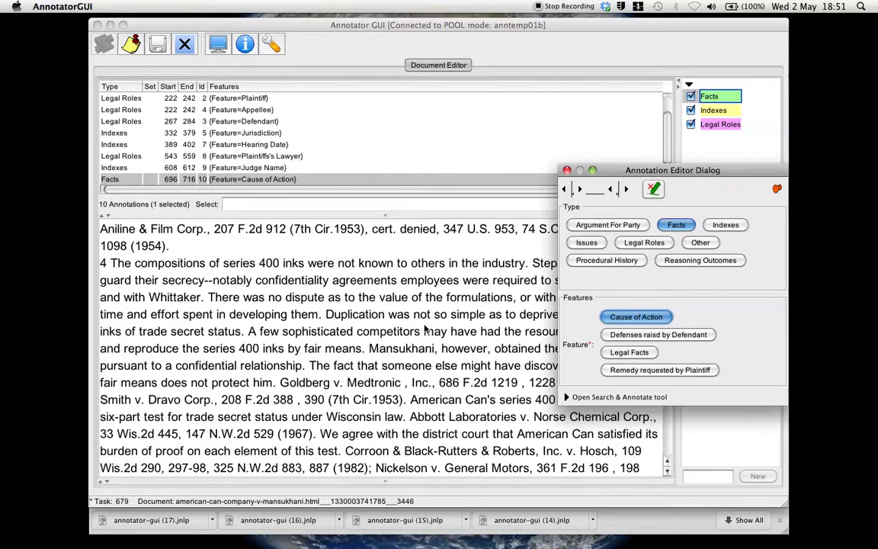
pyautogui.scroll(-1, 425, 327)
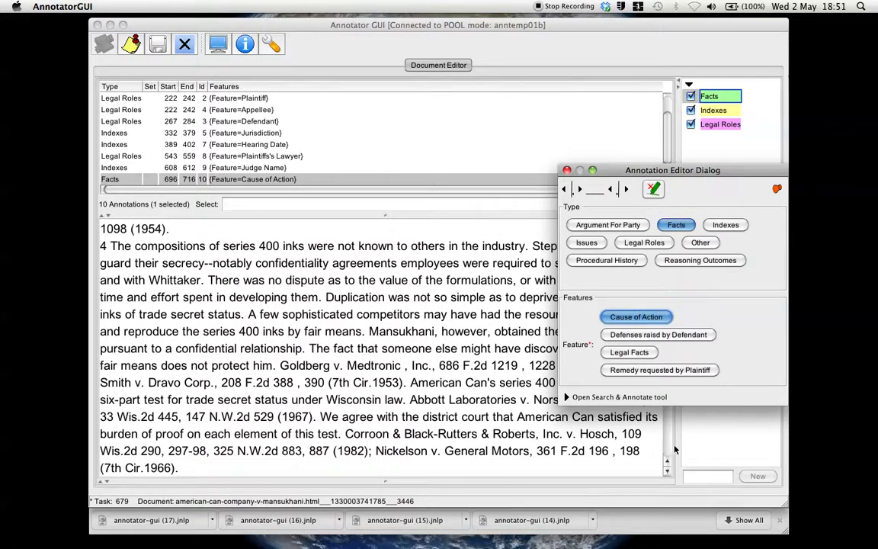
pyautogui.click(627, 434)
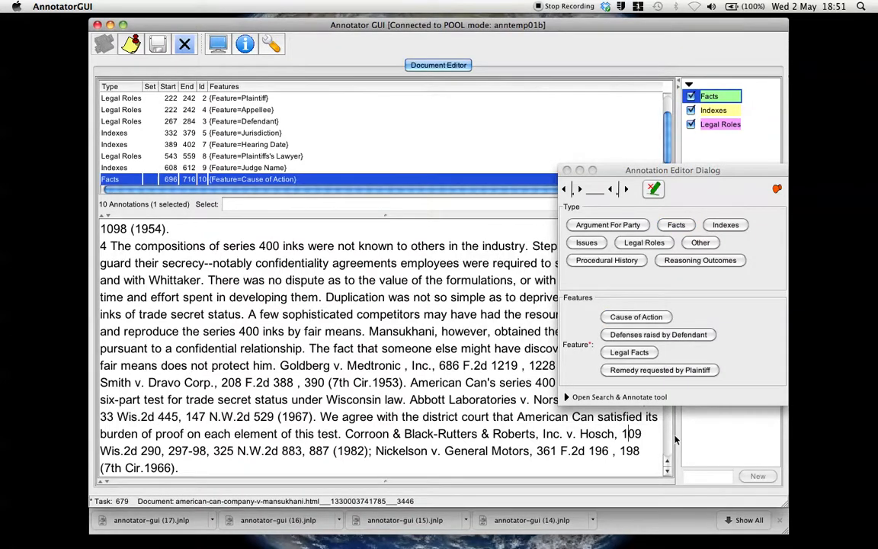
pyautogui.moveTo(645, 167)
pyautogui.mouseDown()
pyautogui.moveTo(614, 169)
pyautogui.moveTo(500, 102)
pyautogui.mouseUp()
pyautogui.click(608, 394)
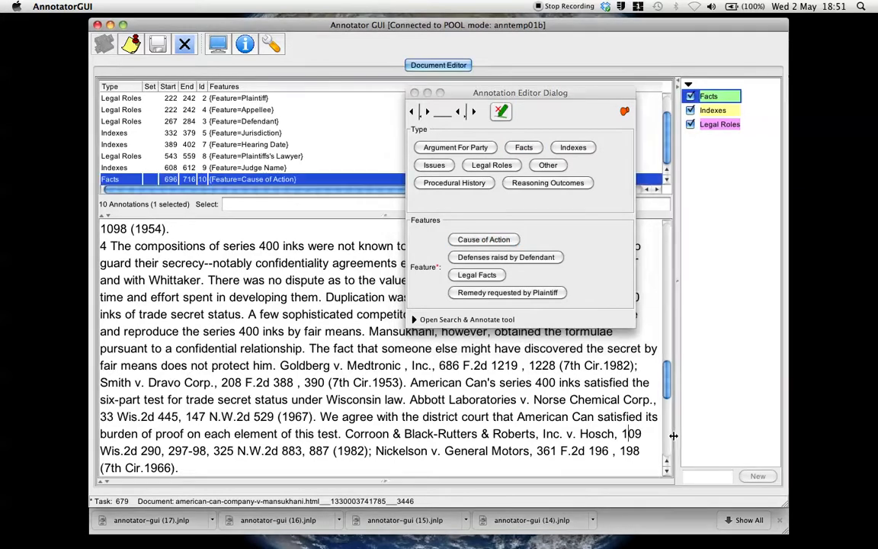
# - Annotate "The compositions of series 400 inks were not known to others in the industry" in paragraph 4 as Facts with the feature Legal Facts
pyautogui.moveTo(505, 95)
pyautogui.mouseDown()
pyautogui.moveTo(668, 151)
pyautogui.moveTo(658, 149)
pyautogui.mouseUp()
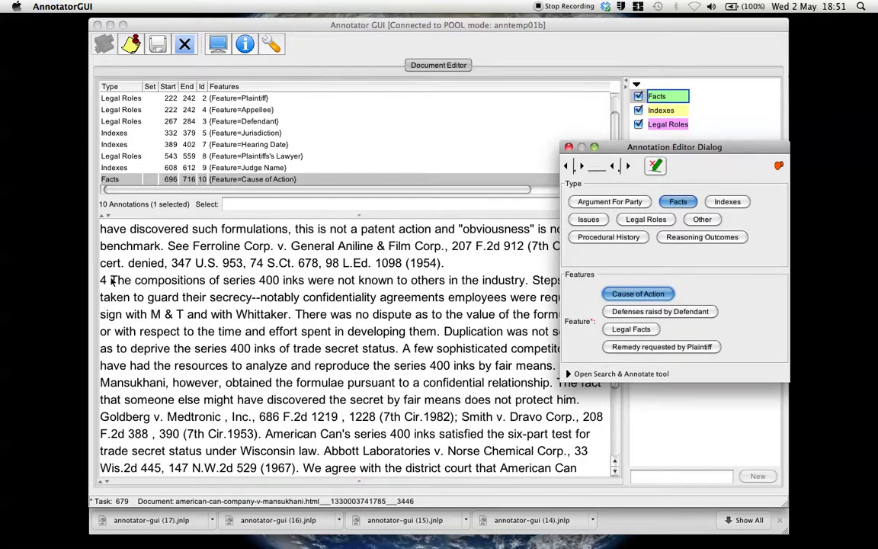
pyautogui.moveTo(111, 280)
pyautogui.mouseDown()
pyautogui.moveTo(353, 294)
pyautogui.moveTo(389, 280)
pyautogui.moveTo(525, 280)
pyautogui.mouseUp()
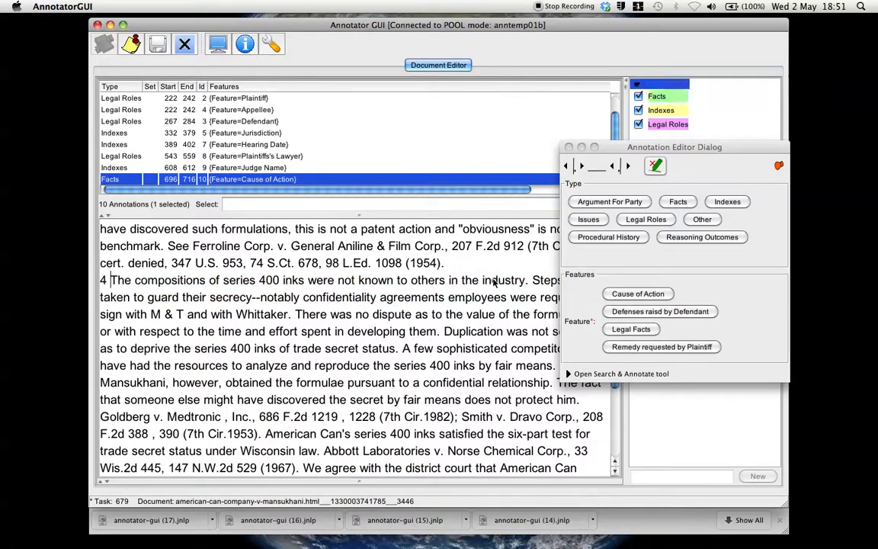
pyautogui.press('Return')
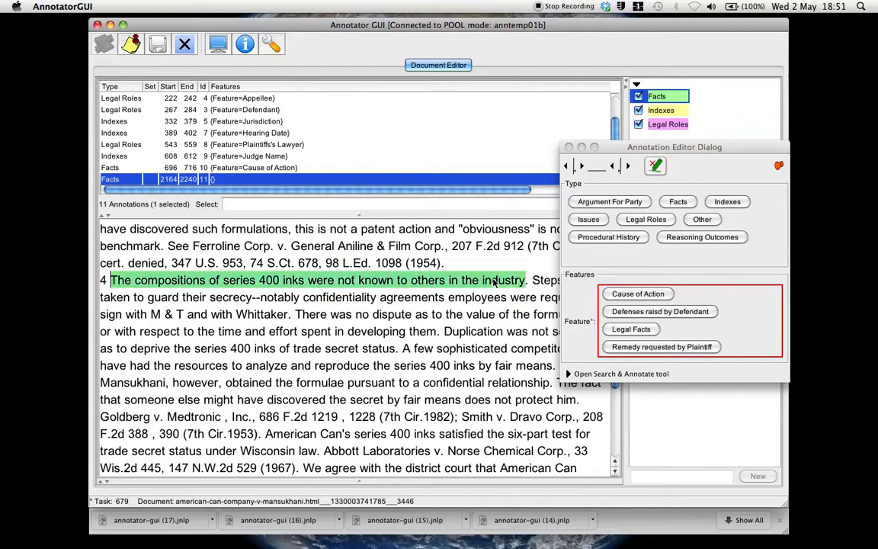
pyautogui.click(631, 328)
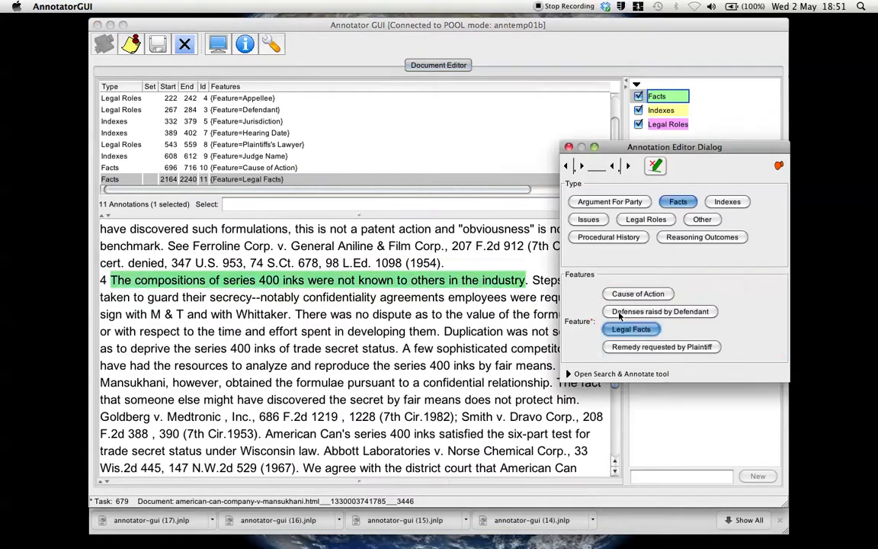
# - Annotate the second sentence of paragraph 4, from "Steps were" to "Whittaker", as Facts with the feature Legal Facts
pyautogui.click(534, 280)
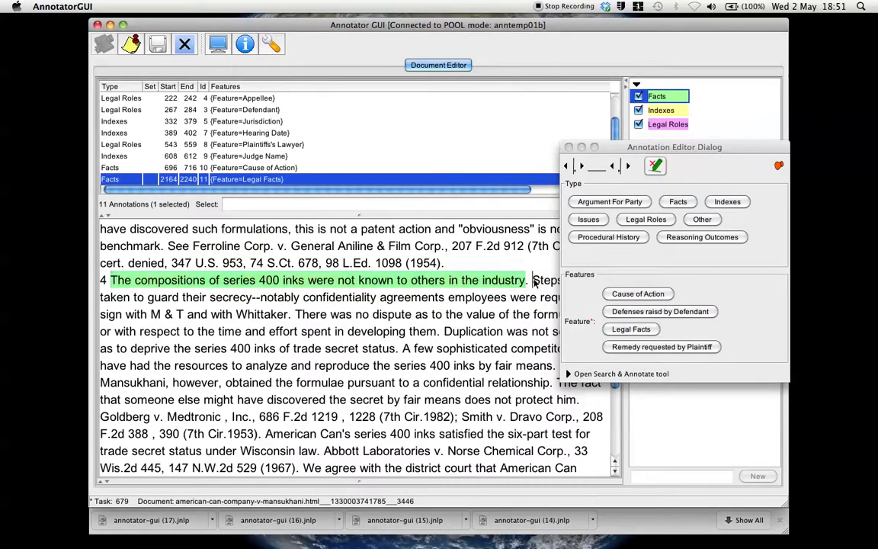
pyautogui.moveTo(533, 280); pyautogui.dragTo(287, 315)
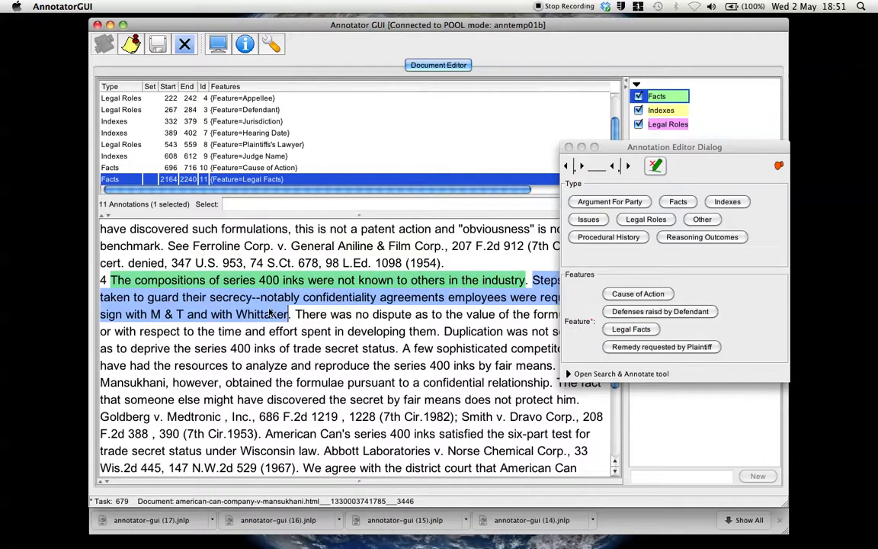
pyautogui.moveTo(268, 306)
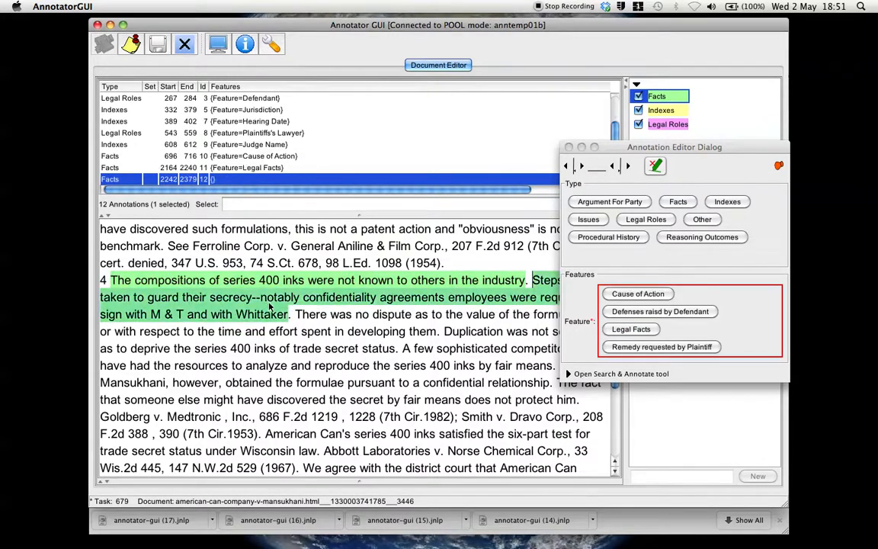
pyautogui.click(622, 330)
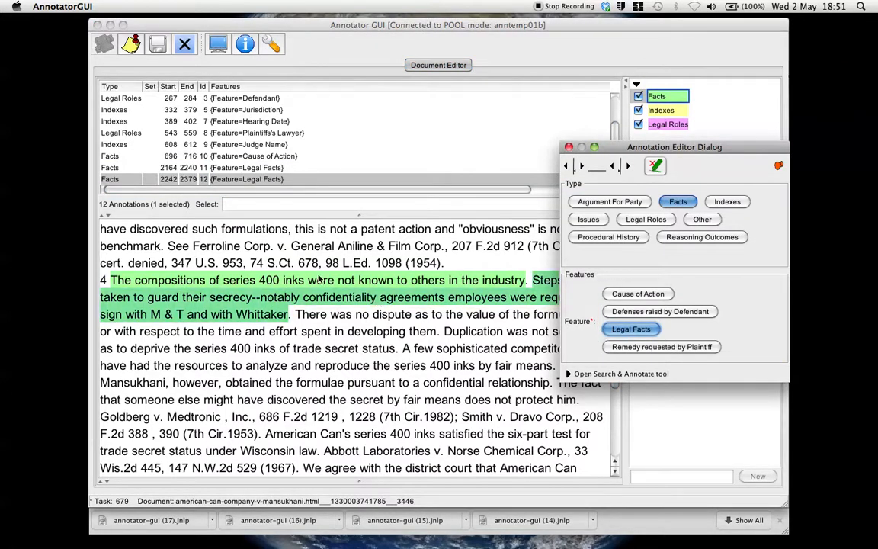
pyautogui.click(359, 284)
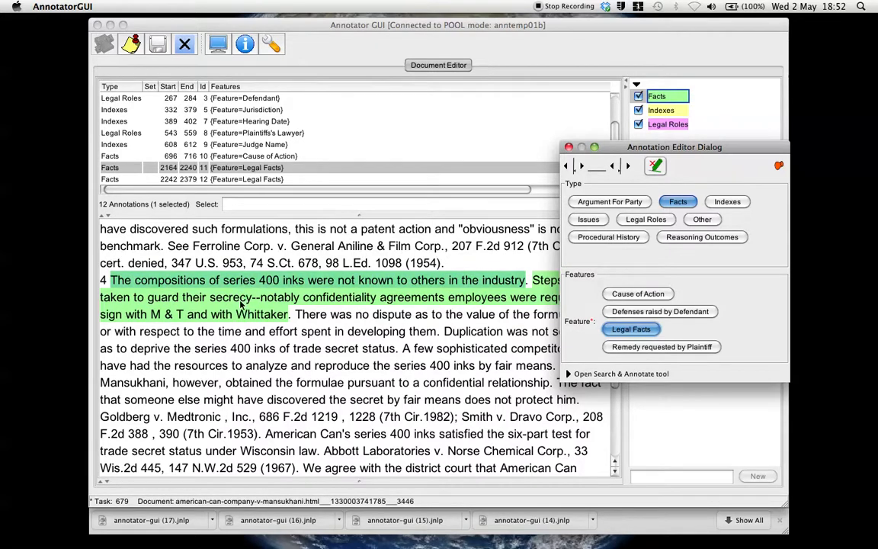
pyautogui.click(240, 303)
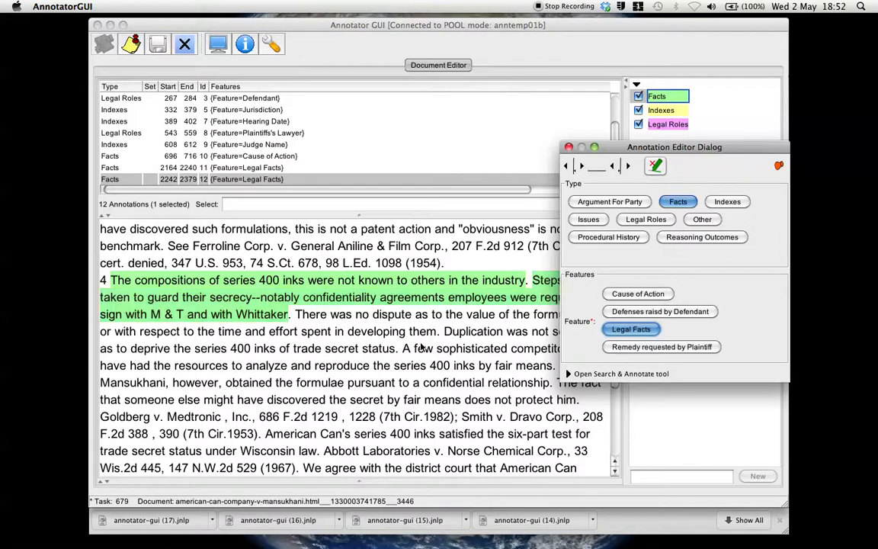
# - Annotate the text of paragraph 7, from "We affirm" to "(E.D.Wis.1982)", as Reasoning Outcomes with the feature Judgement
pyautogui.scroll(-15, 421, 346)
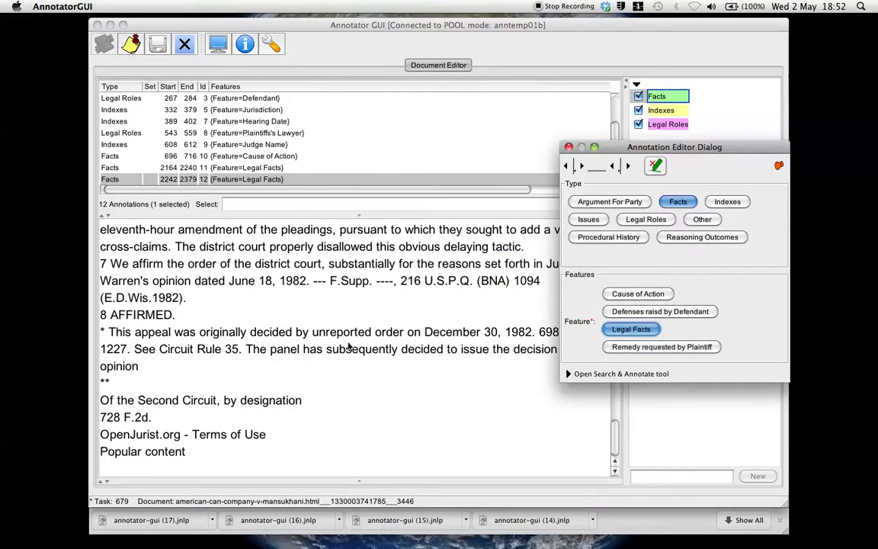
pyautogui.moveTo(113, 262); pyautogui.dragTo(181, 297)
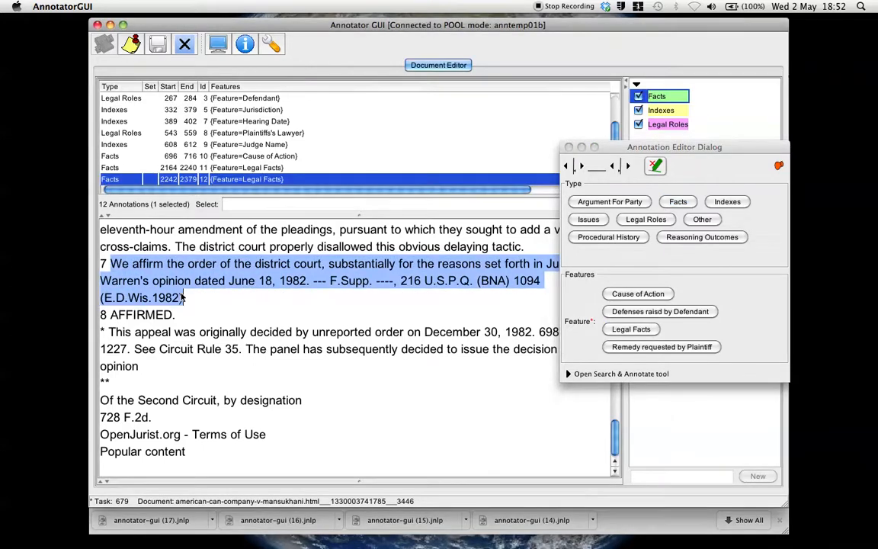
pyautogui.moveTo(156, 277)
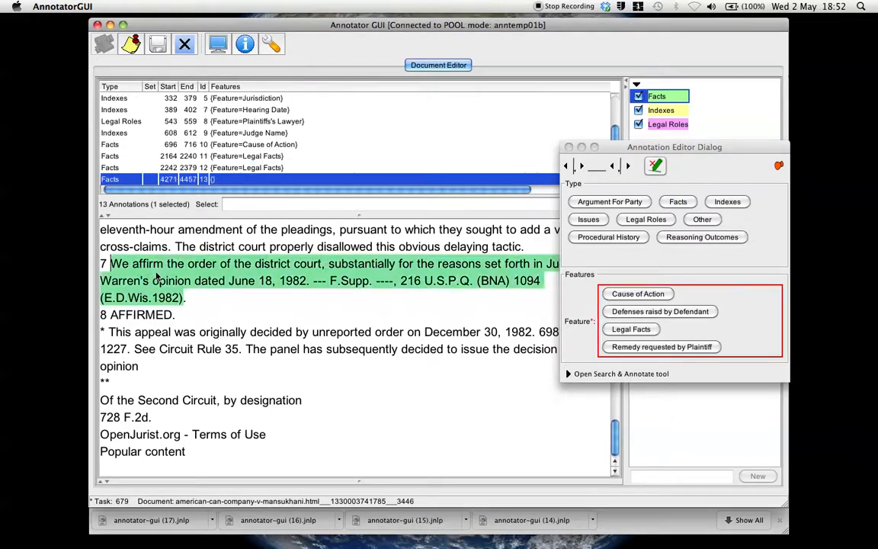
pyautogui.click(695, 237)
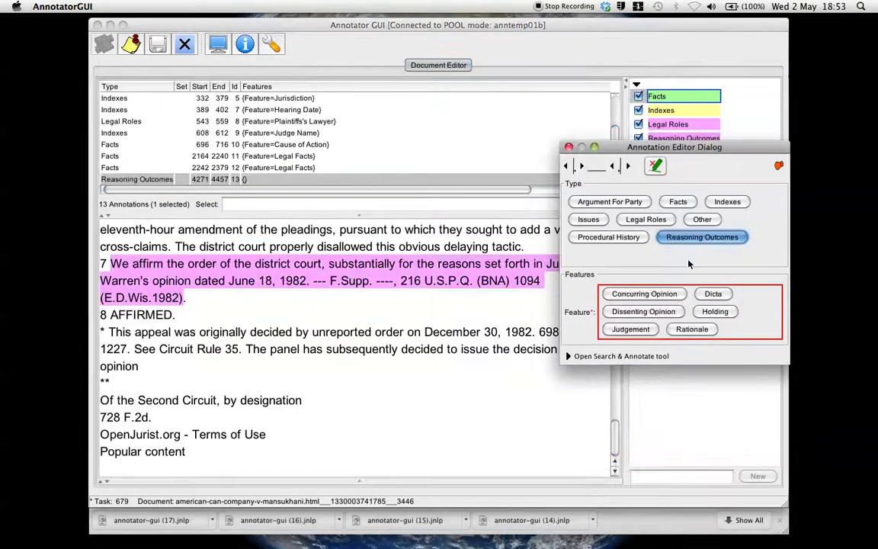
pyautogui.click(631, 329)
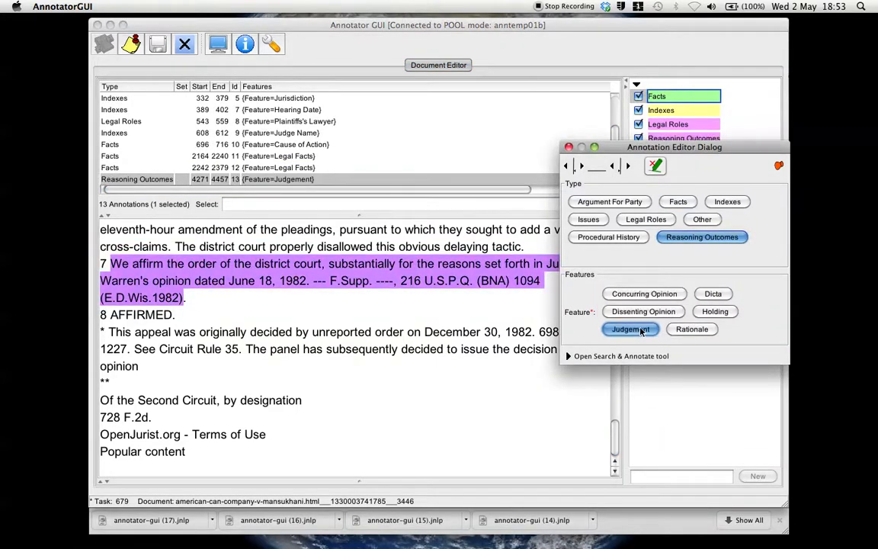
# - Change the highlight colour of the Reasoning Outcomes annotation type to light blue
pyautogui.moveTo(706, 146); pyautogui.dragTo(689, 203)
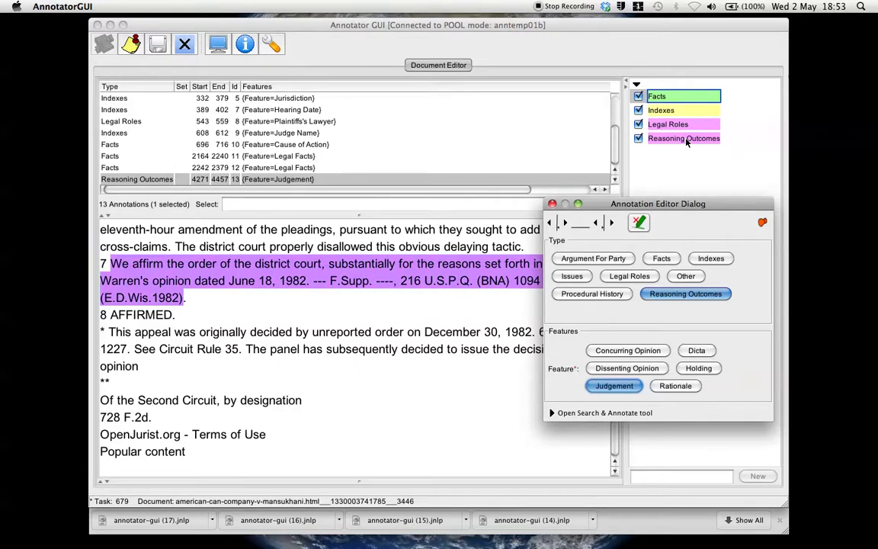
pyautogui.rightClick(686, 141)
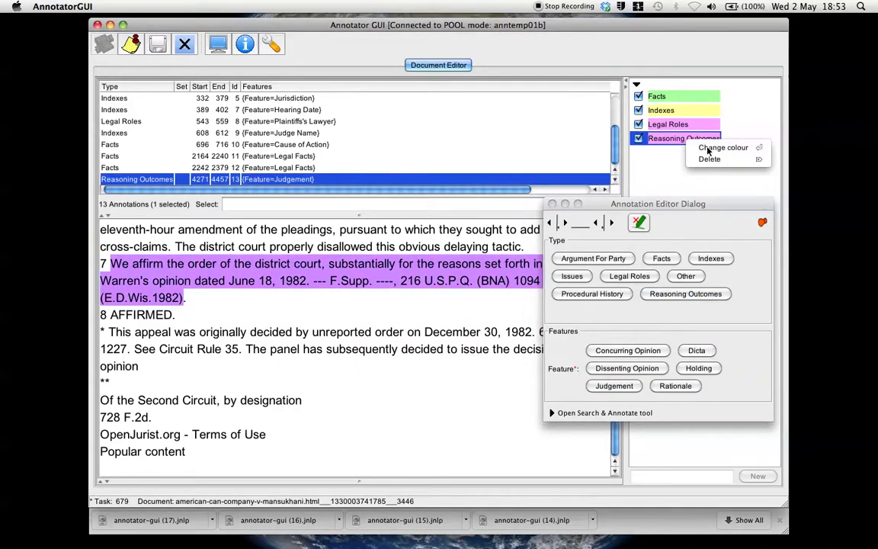
pyautogui.click(708, 149)
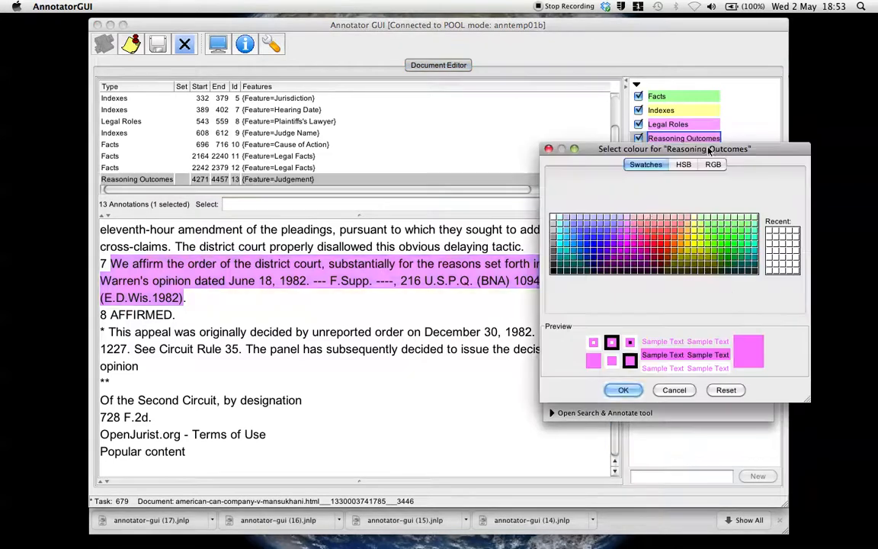
pyautogui.click(589, 242)
pyautogui.click(622, 390)
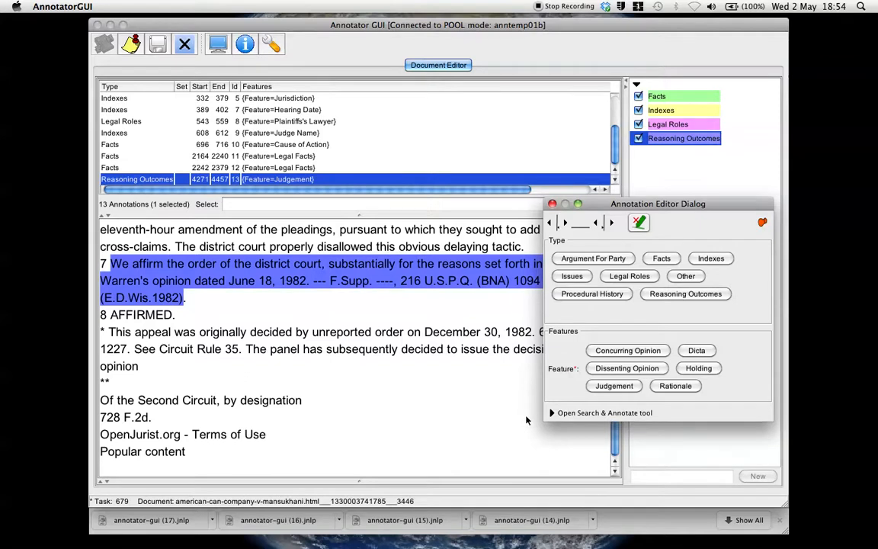
pyautogui.rightClick(687, 140)
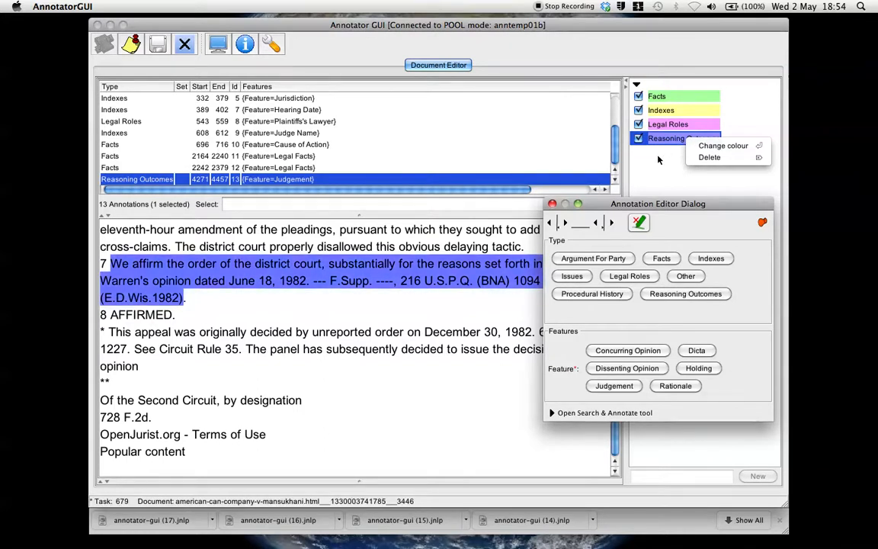
pyautogui.click(659, 159)
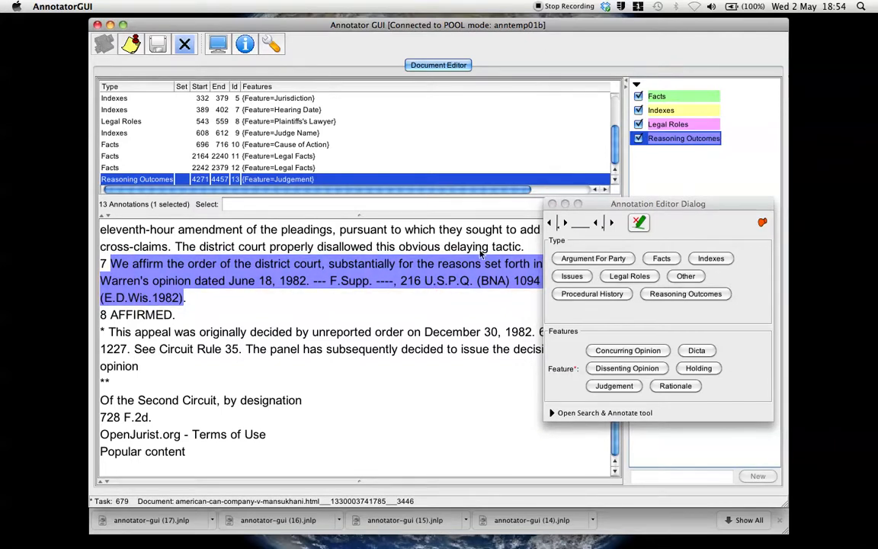
# - Review the highlighted passages back to the document's start and the full annotation list, and finish the annotation task
pyautogui.click(568, 207)
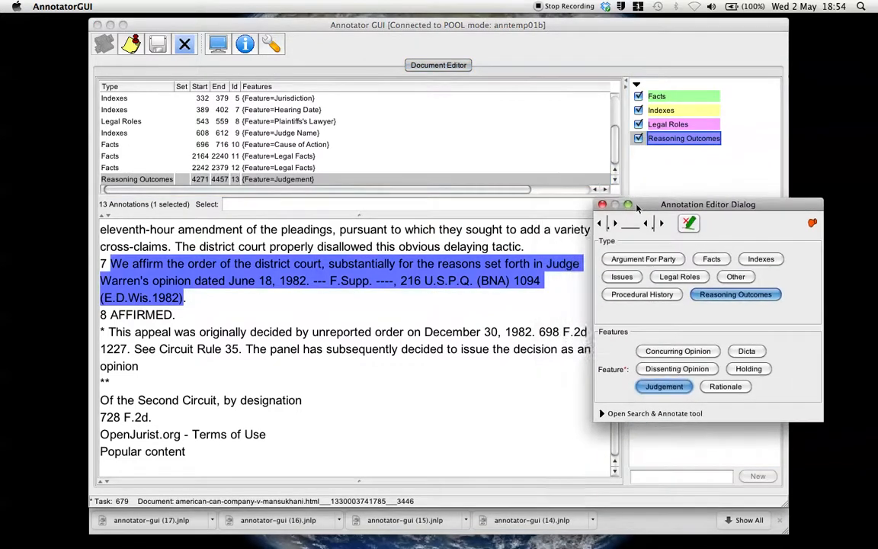
pyautogui.scroll(15, 380, 315)
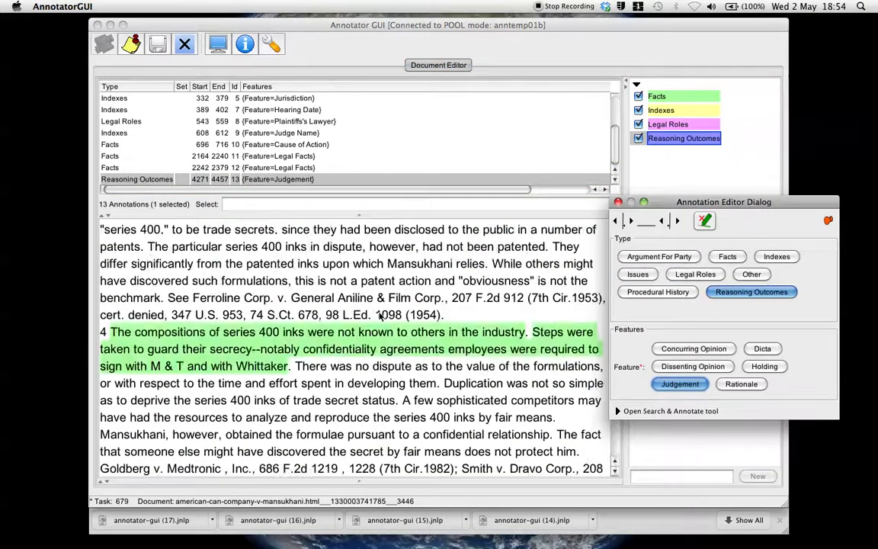
pyautogui.scroll(10, 380, 315)
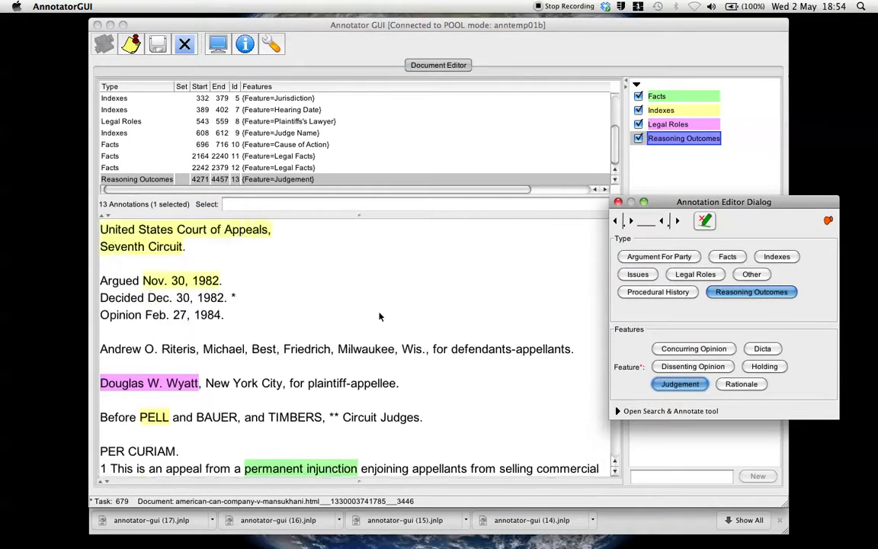
pyautogui.click(639, 110)
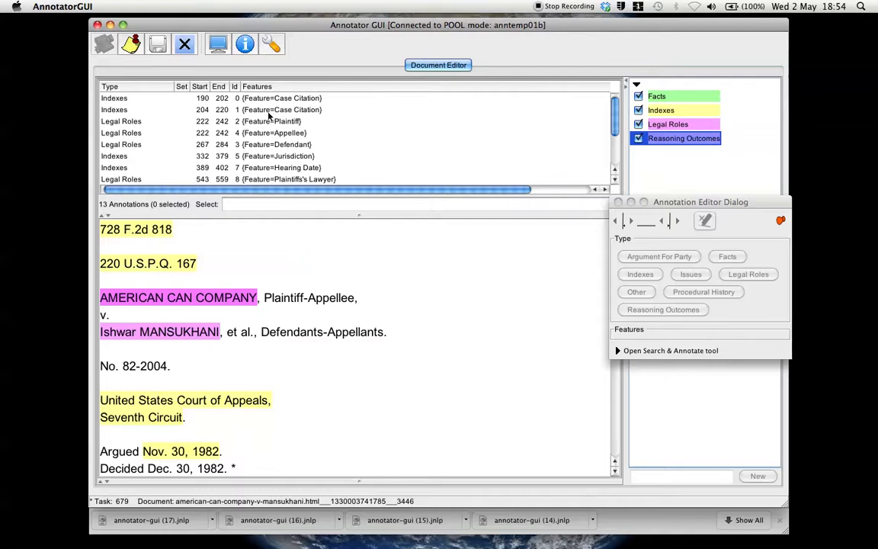
pyautogui.scroll(-3, 264, 131)
pyautogui.scroll(-2, 264, 131)
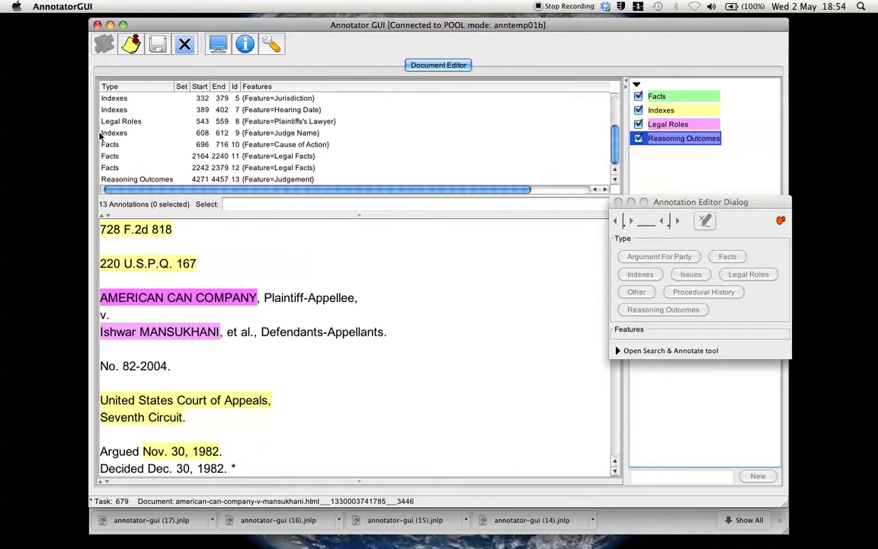
pyautogui.scroll(1, 276, 155)
pyautogui.scroll(4, 276, 154)
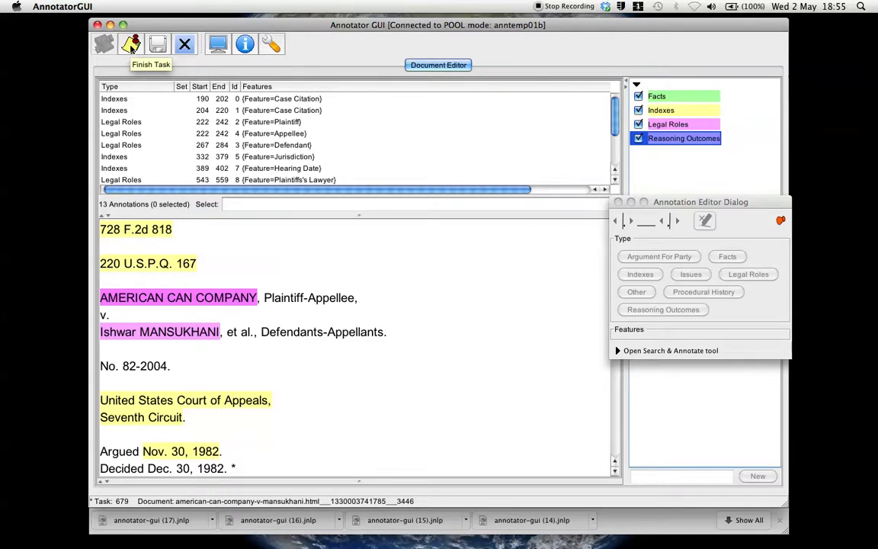
pyautogui.click(131, 46)
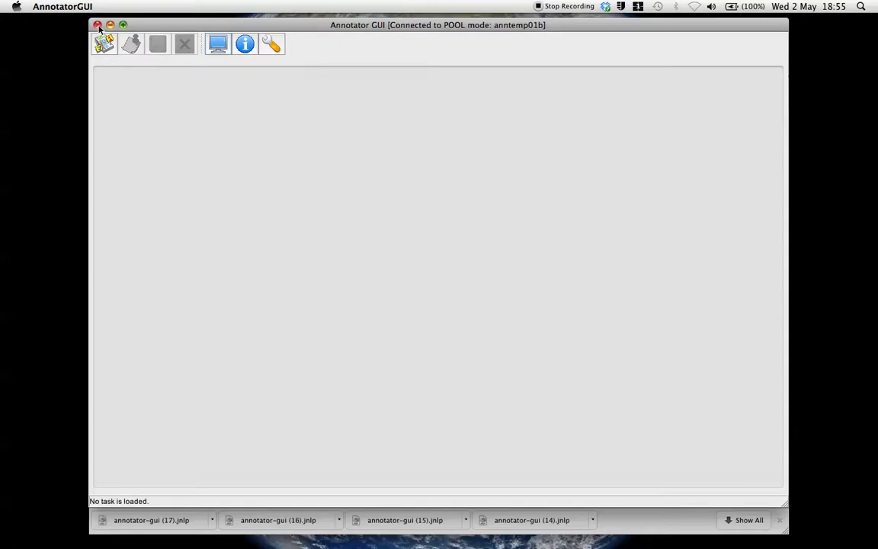
# - Quit the annotator and log out of GATE Teamware in the browser
pyautogui.click(67, 7)
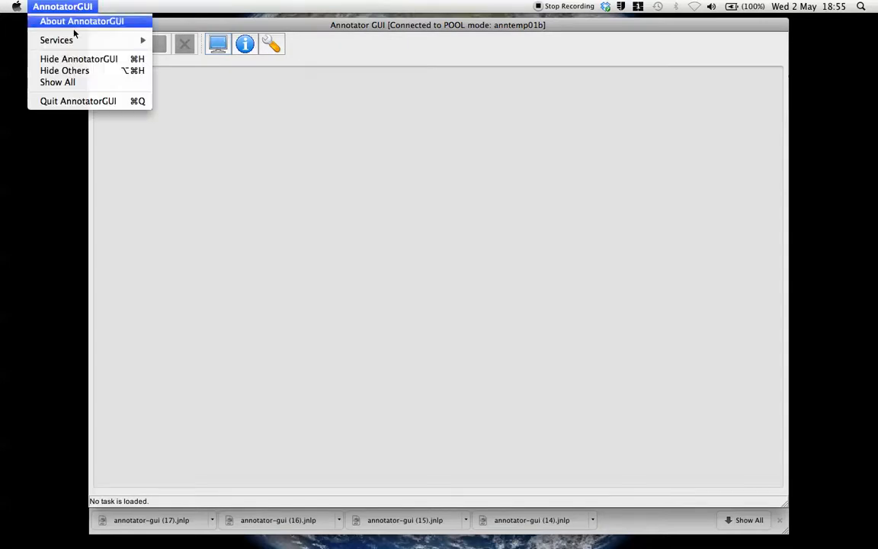
pyautogui.click(79, 103)
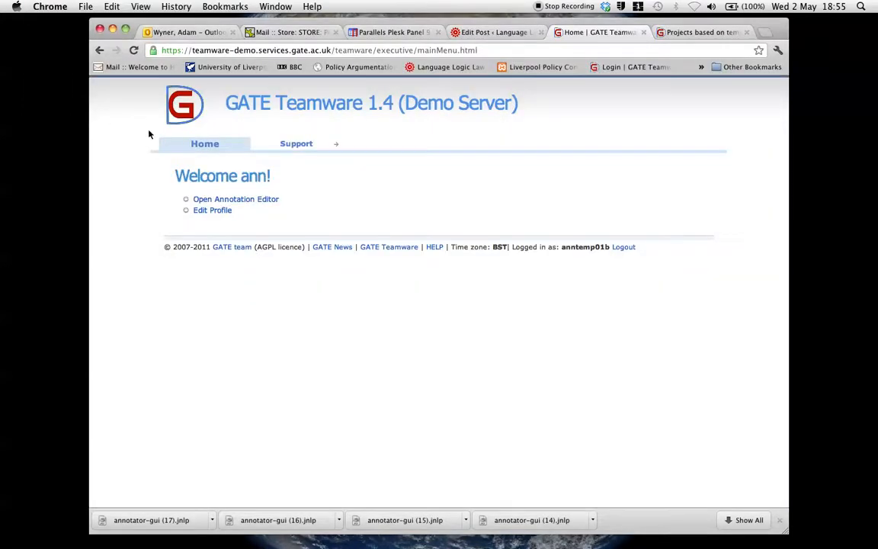
pyautogui.click(623, 247)
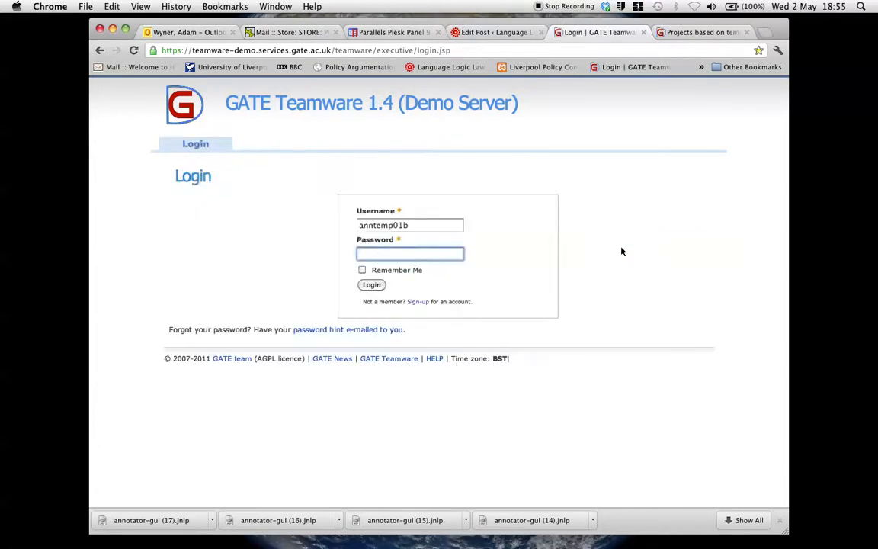